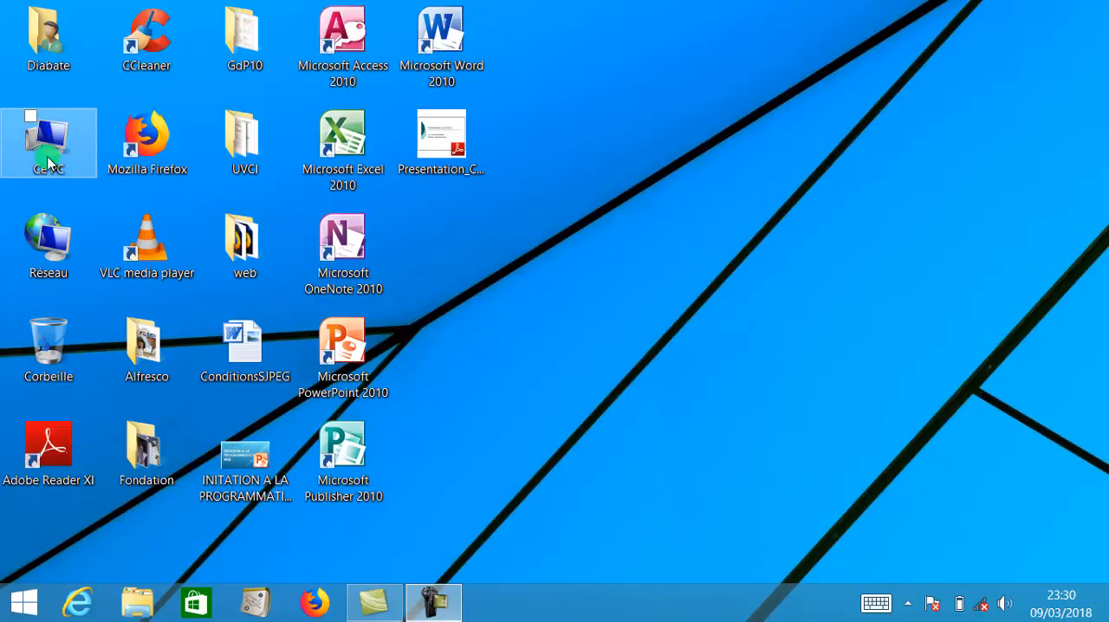
# - Open the Documents folder in File Explorer and create a new folder named Initiation there
pyautogui.click(149, 604)
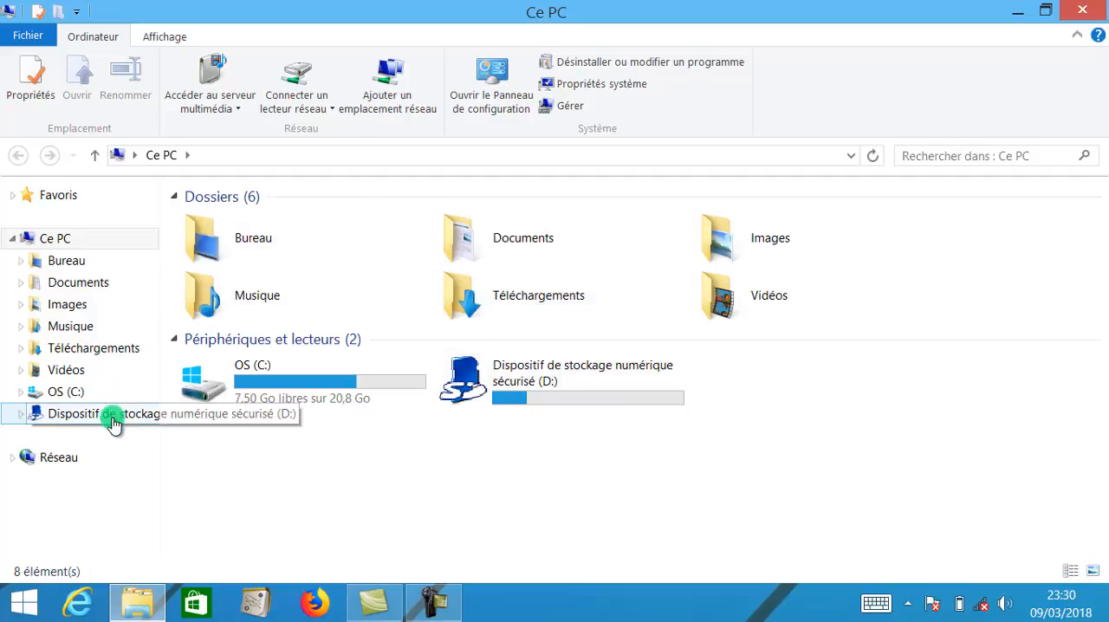
pyautogui.click(87, 286)
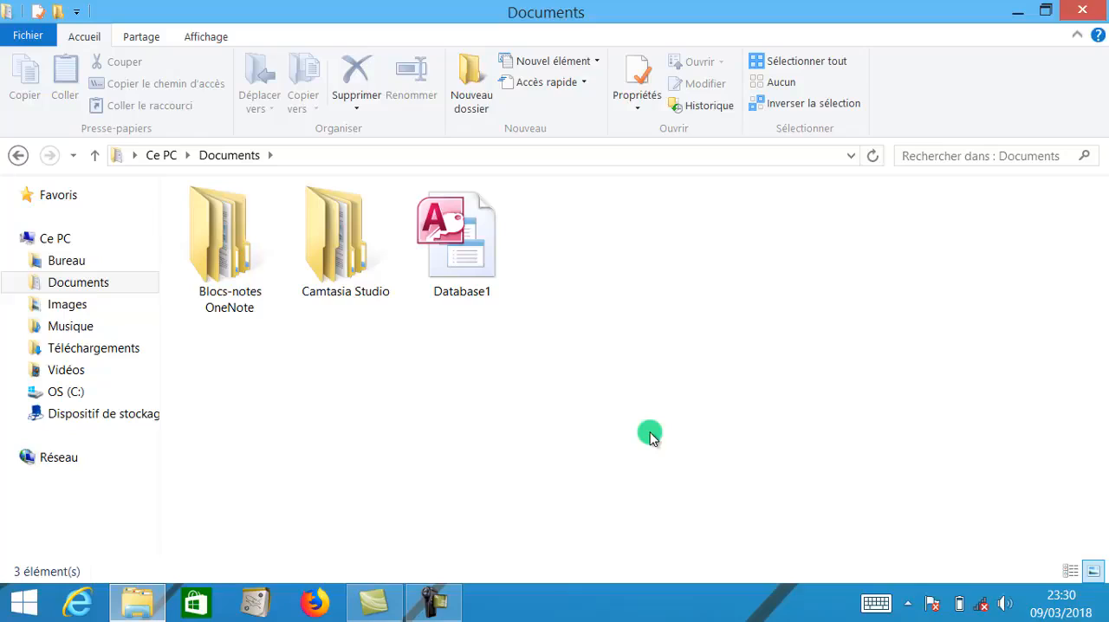
pyautogui.click(469, 89)
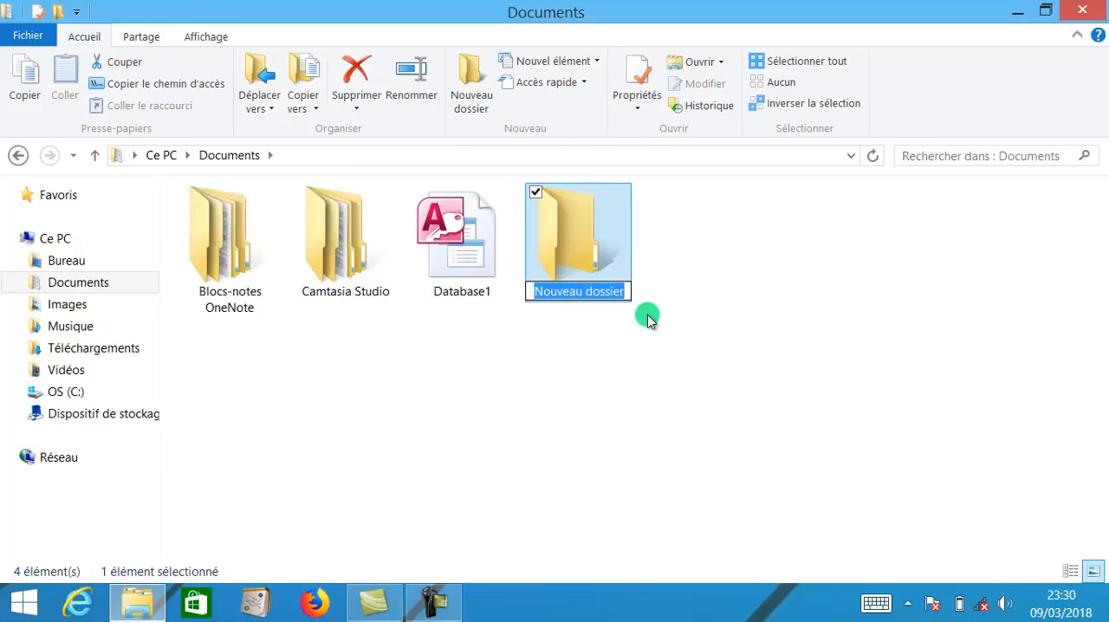
pyautogui.write('Initiation')
pyautogui.press('Return')
pyautogui.click(634, 359)
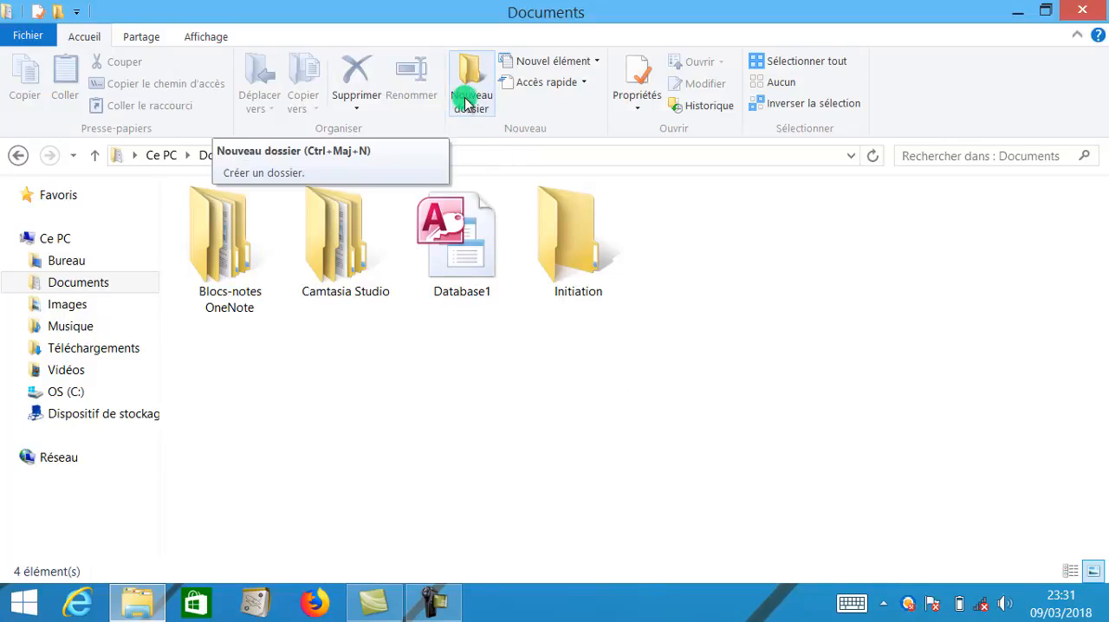
# - Create a second folder named Informatique in Documents and dismiss the CCleaner alert
pyautogui.rightClick(629, 355)
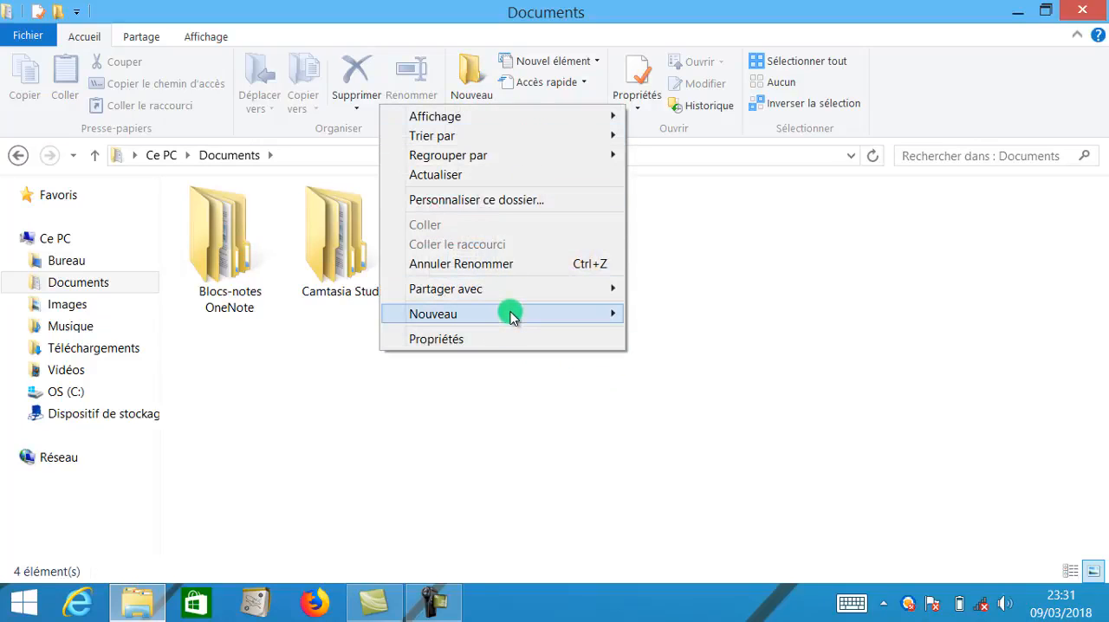
pyautogui.moveTo(607, 315)
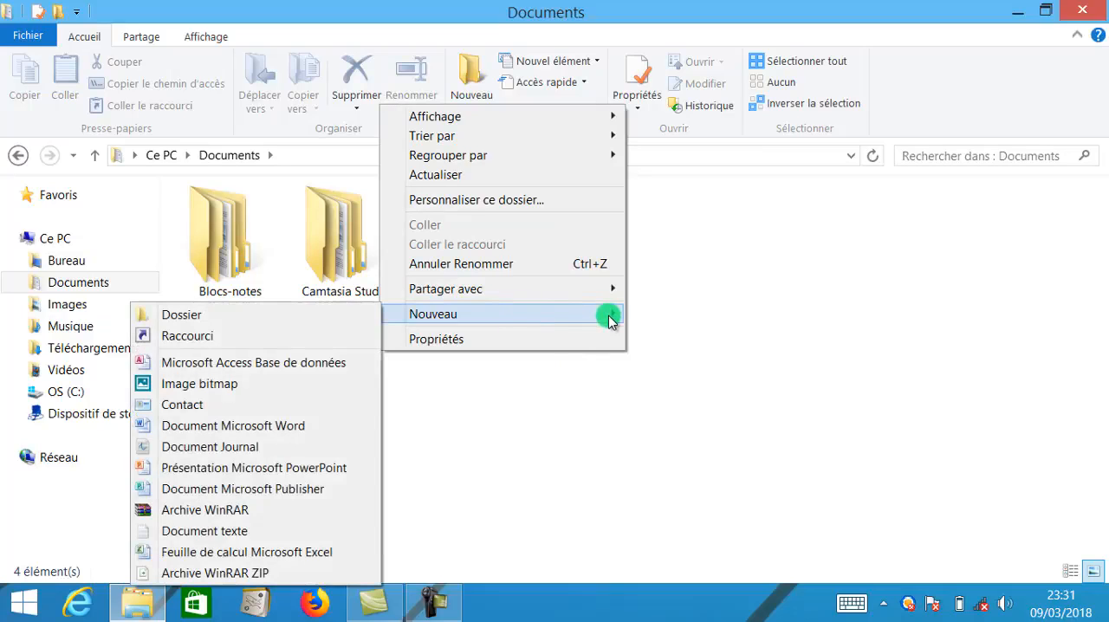
pyautogui.click(361, 316)
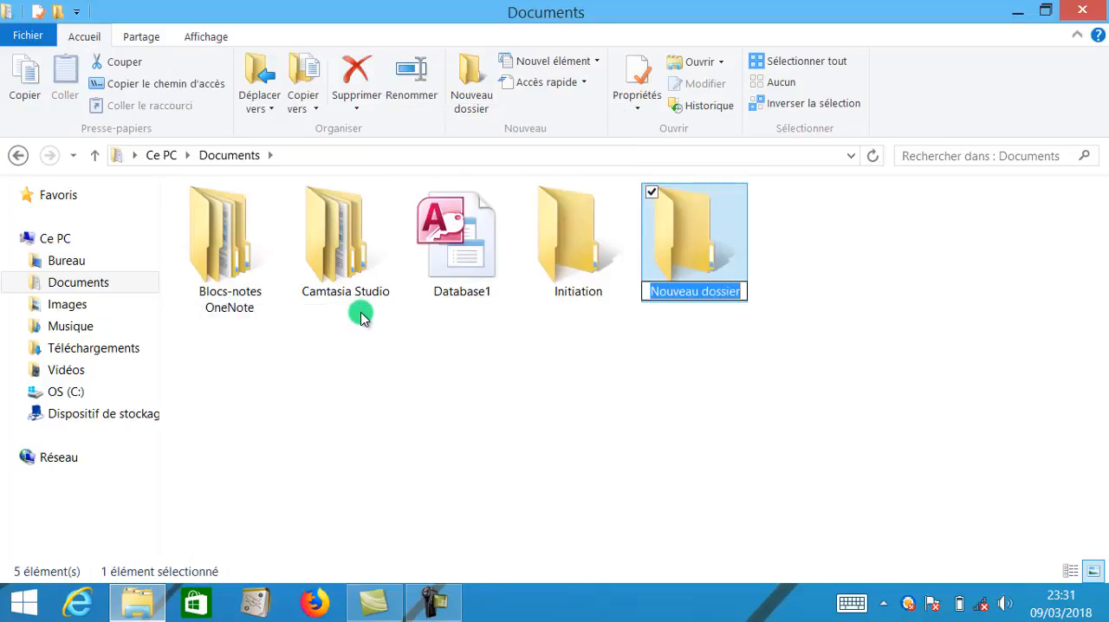
pyautogui.write('Informatique')
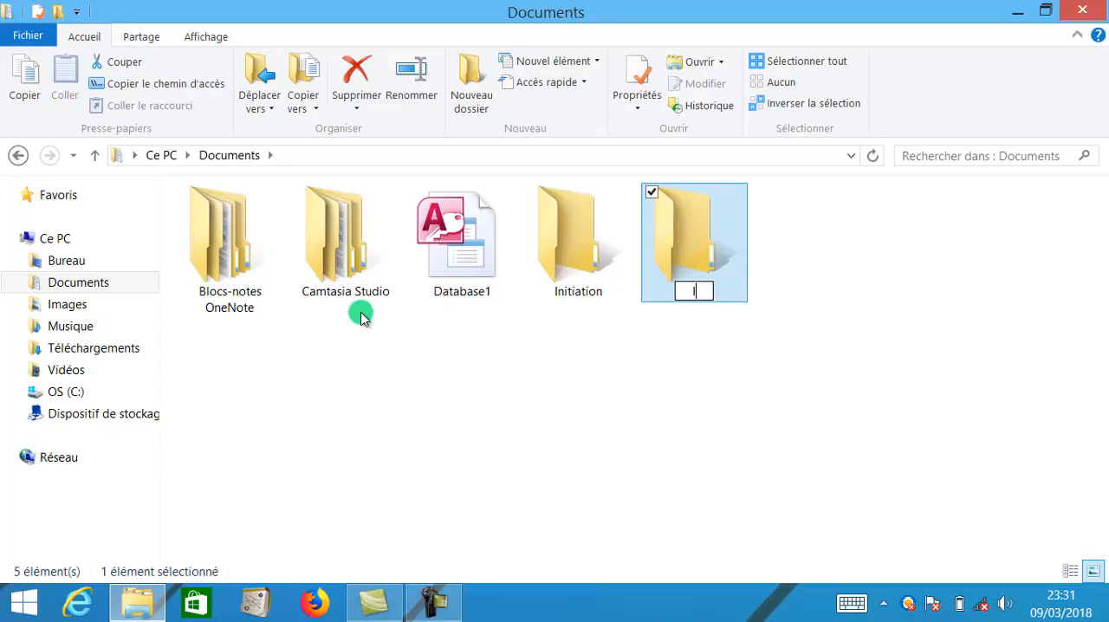
pyautogui.click(612, 443)
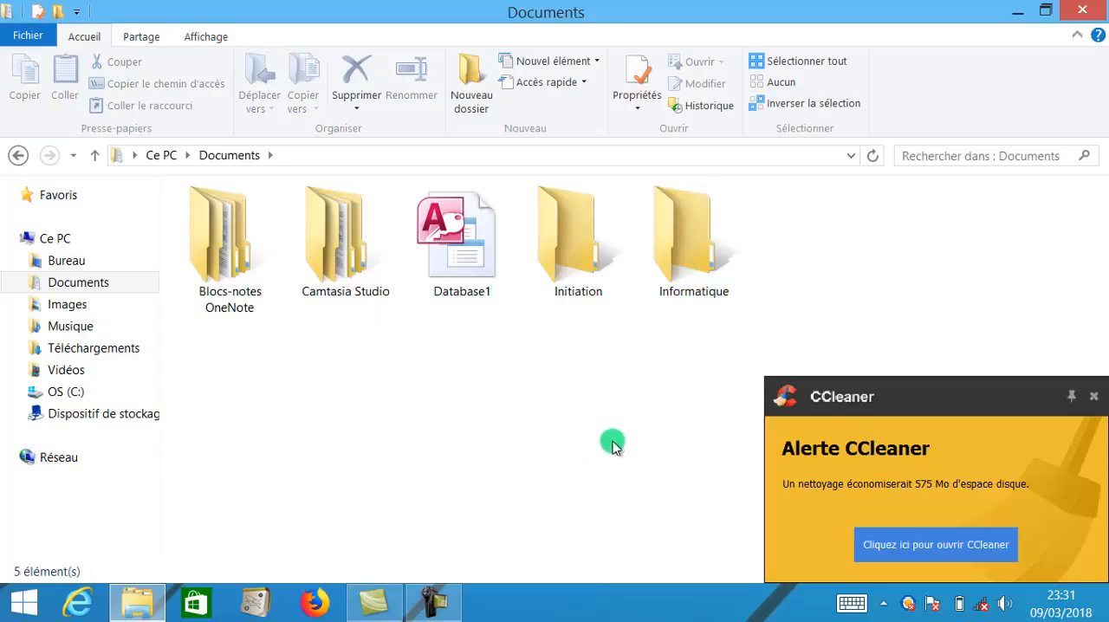
pyautogui.click(1092, 396)
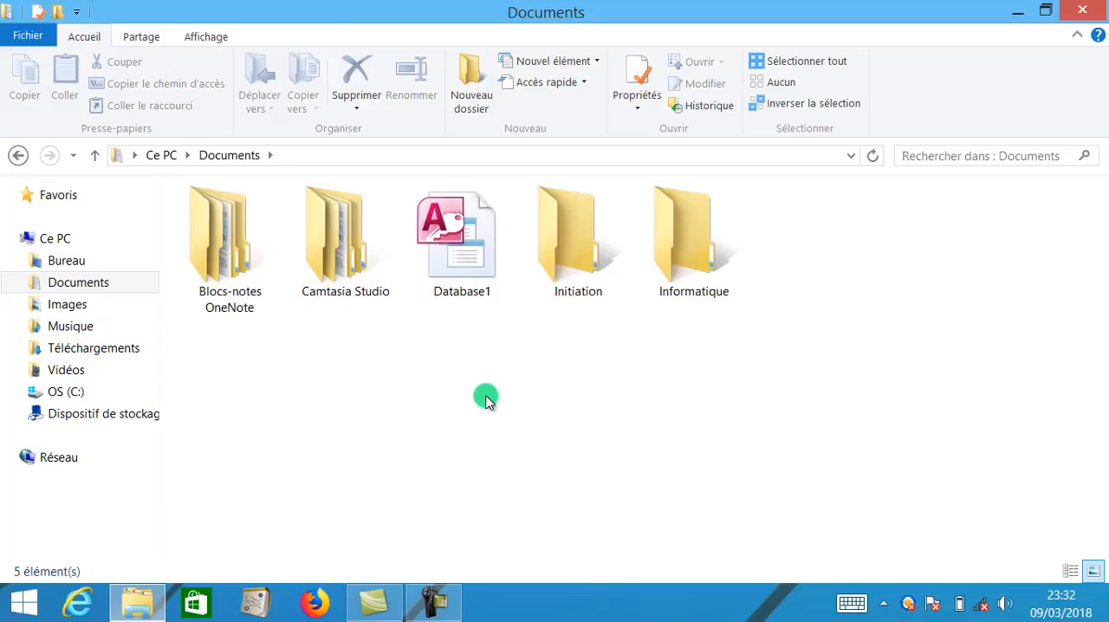
# - Create a new text document named Lecon1 in the Documents folder
pyautogui.rightClick(696, 362)
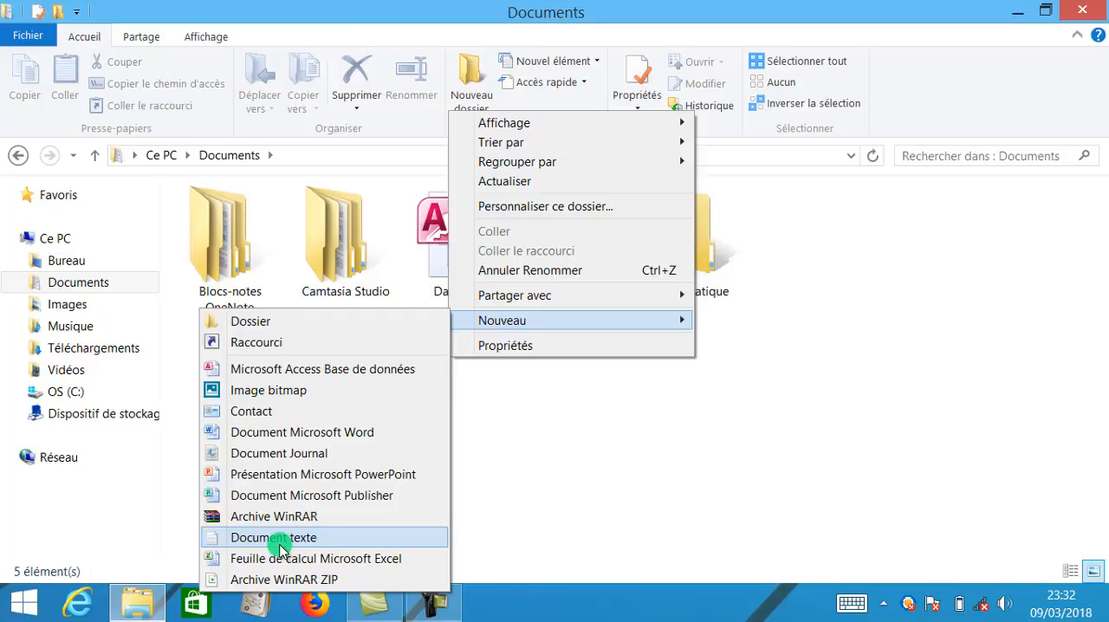
pyautogui.click(278, 545)
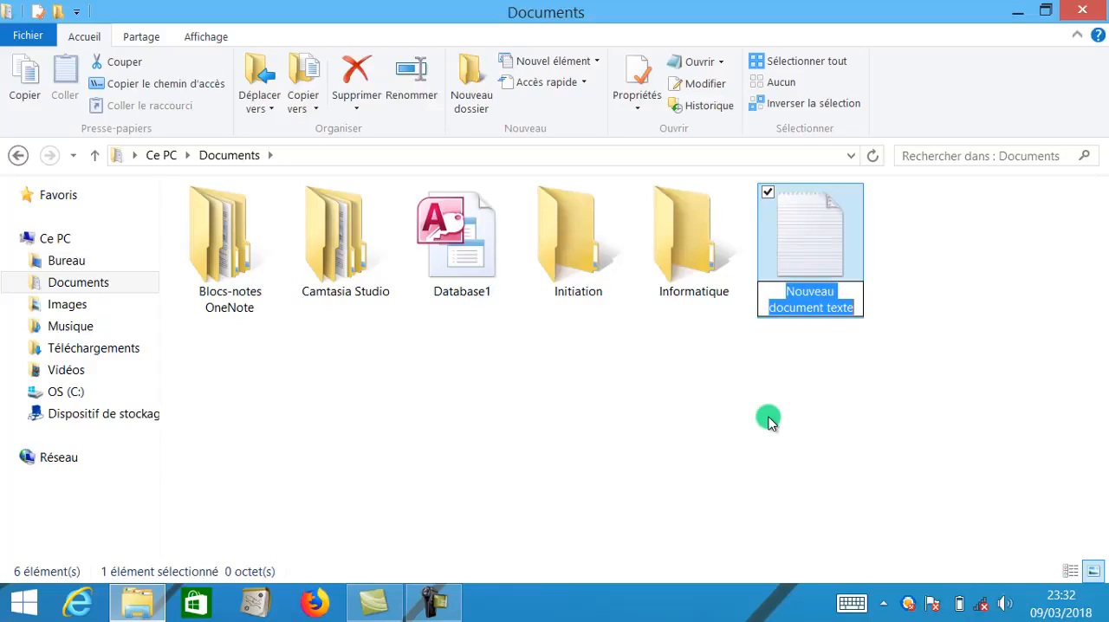
pyautogui.write('Lecon1')
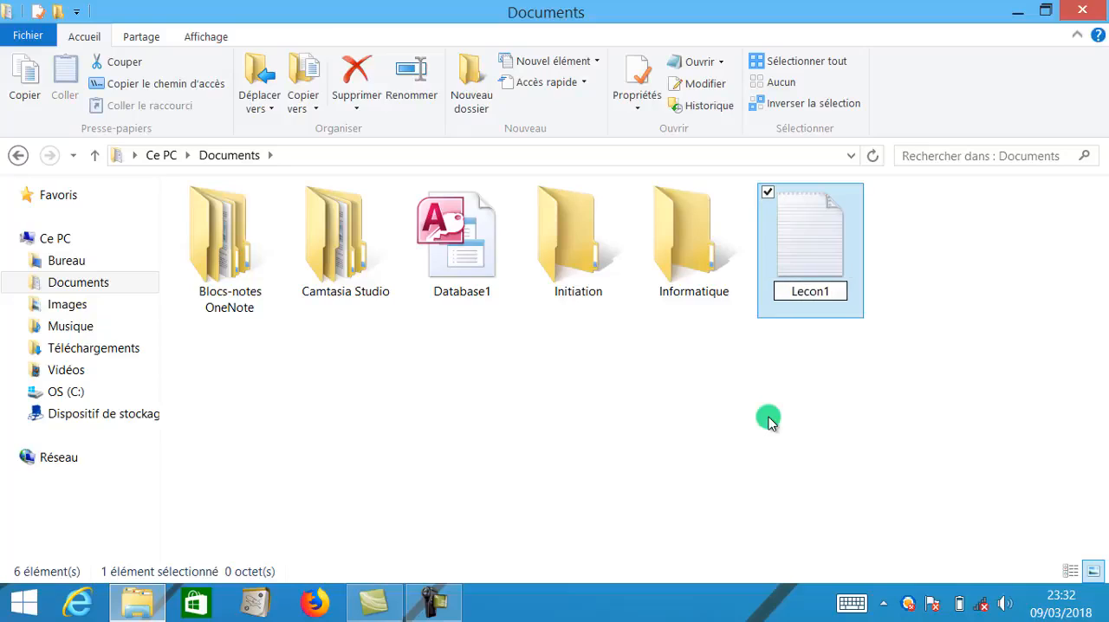
pyautogui.press('Return')
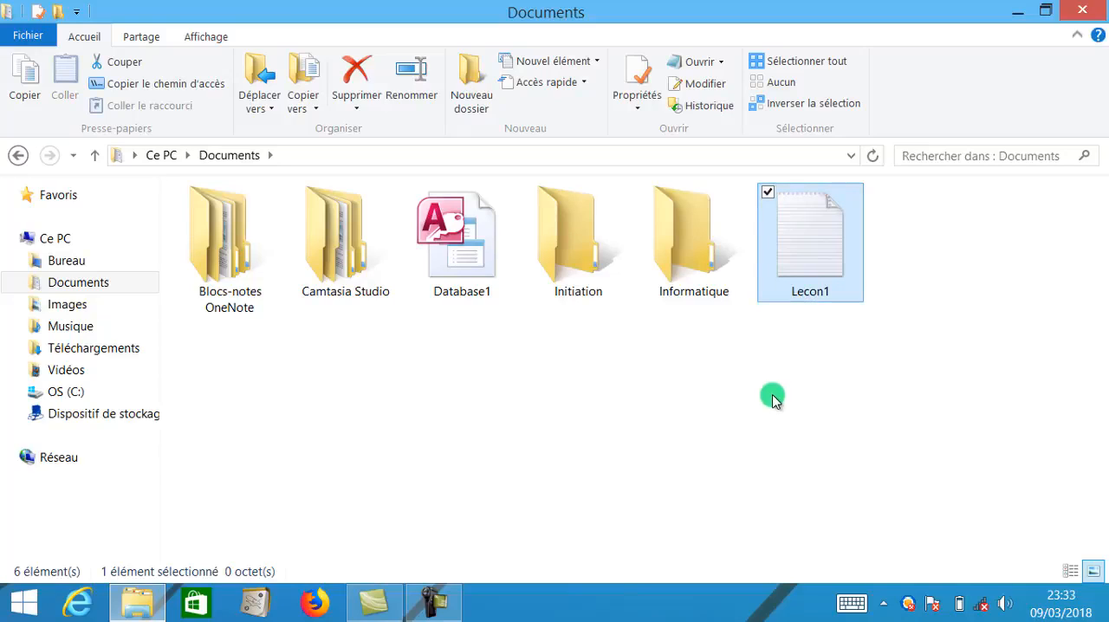
pyautogui.click(772, 397)
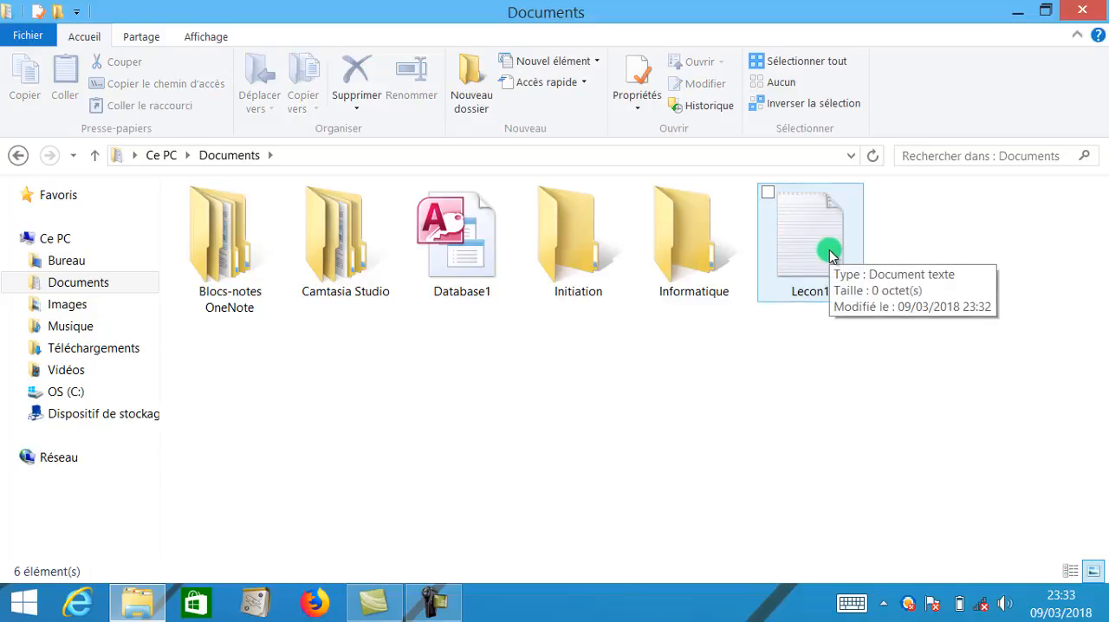
# - Open Lecon1 in Notepad, write "Initiation à l'informatique" and save the changes on closing
pyautogui.doubleClick(830, 253)
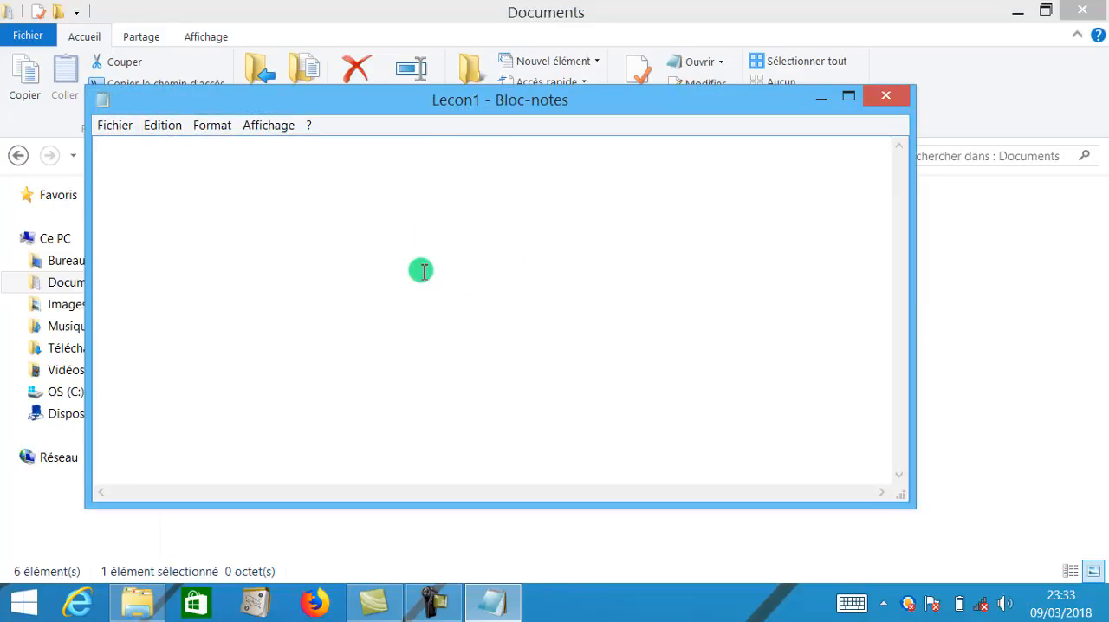
pyautogui.write('Initiationa')
pyautogui.click(886, 96)
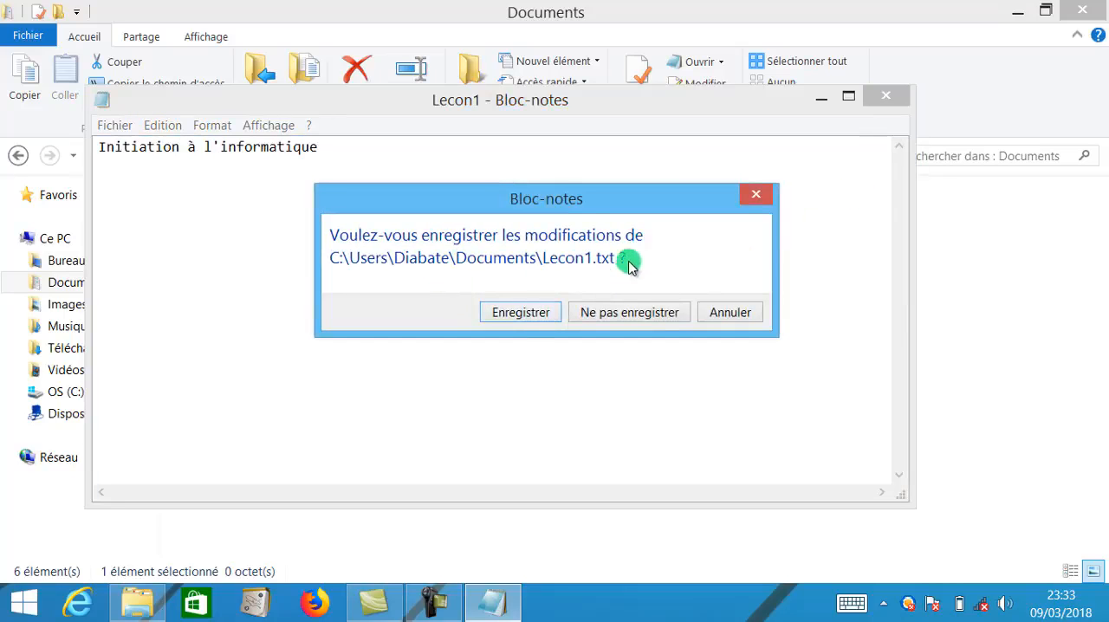
pyautogui.click(533, 318)
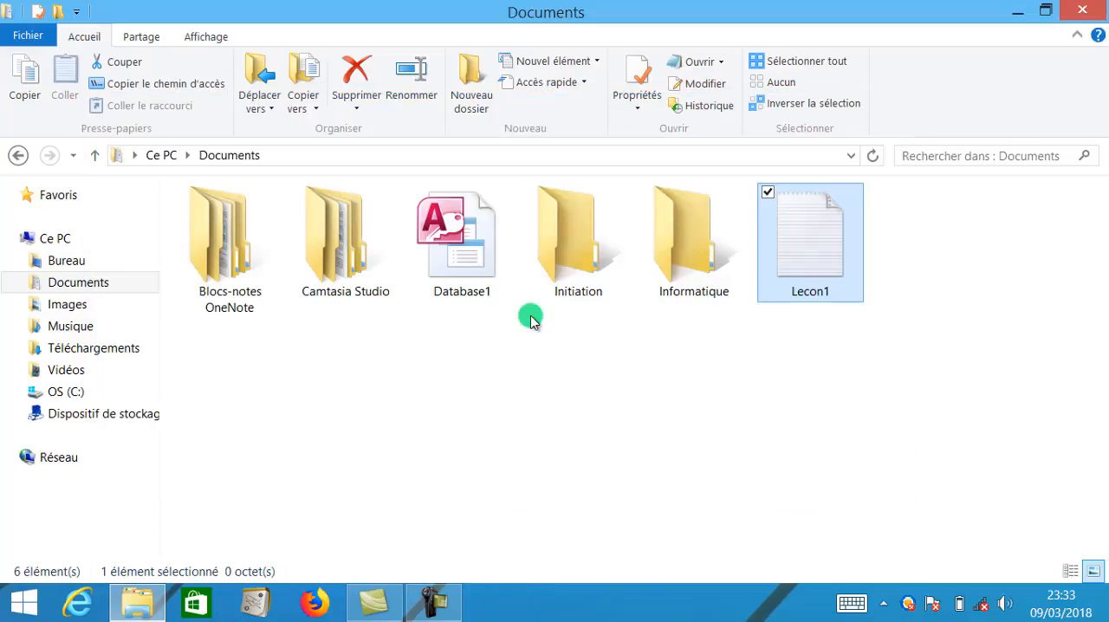
pyautogui.click(551, 390)
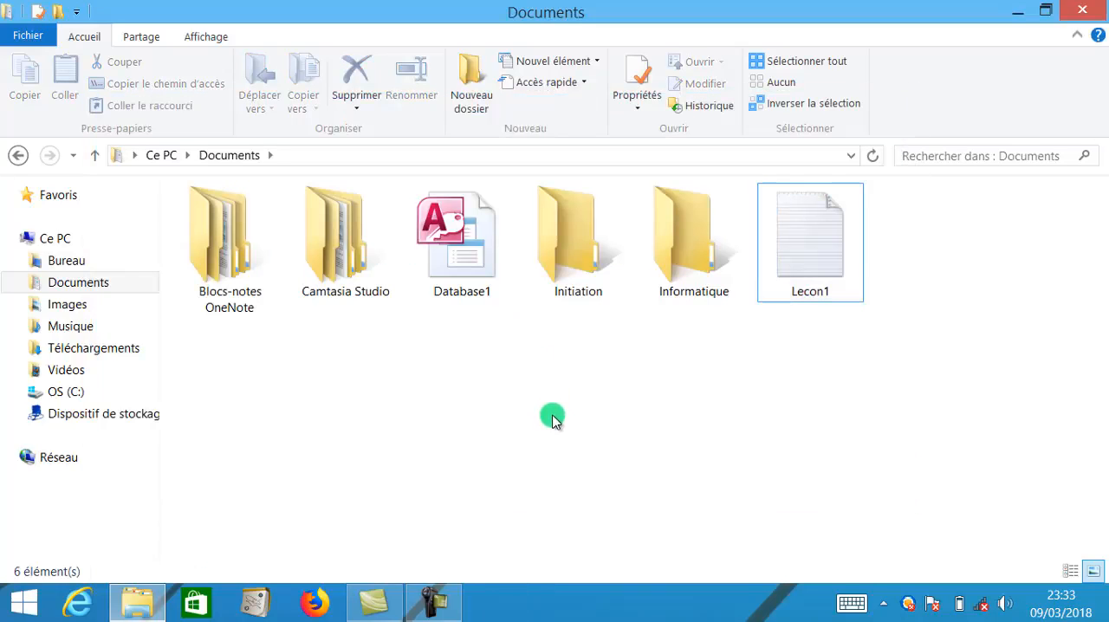
# - Create a new Microsoft Word document named Leçon2 in the Documents folder
pyautogui.rightClick(553, 419)
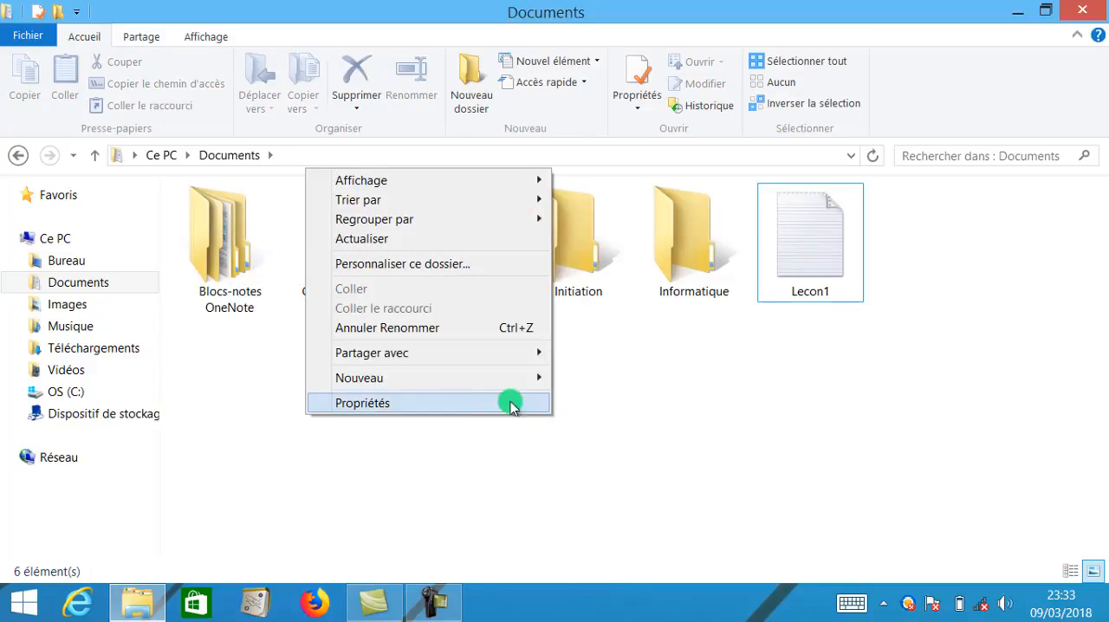
pyautogui.moveTo(497, 390)
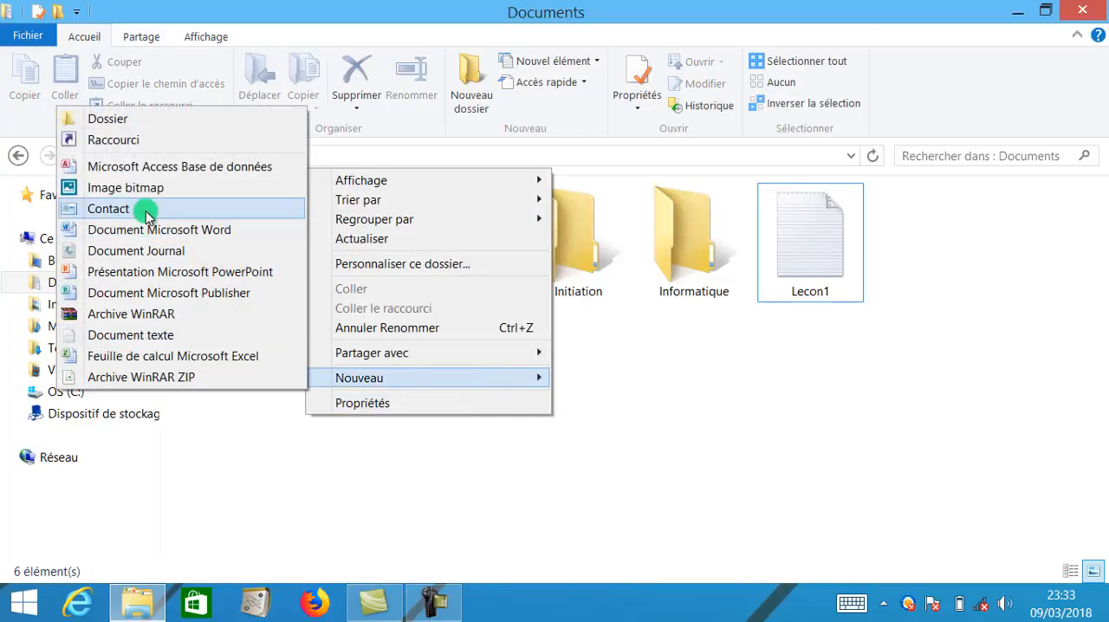
pyautogui.click(149, 239)
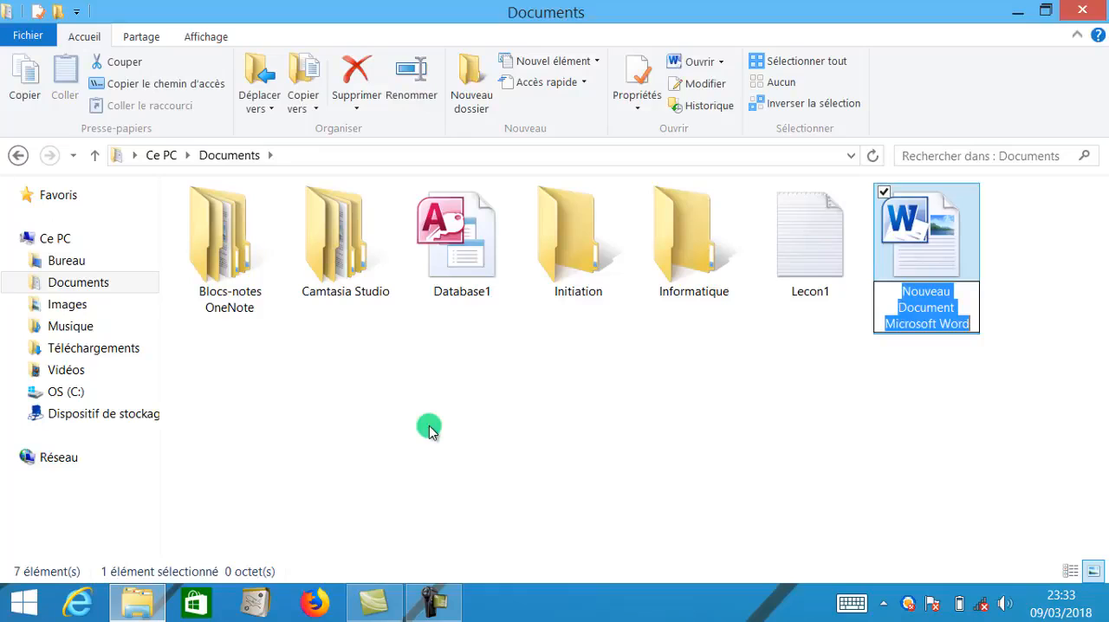
pyautogui.write('Leçon2')
pyautogui.click(765, 405)
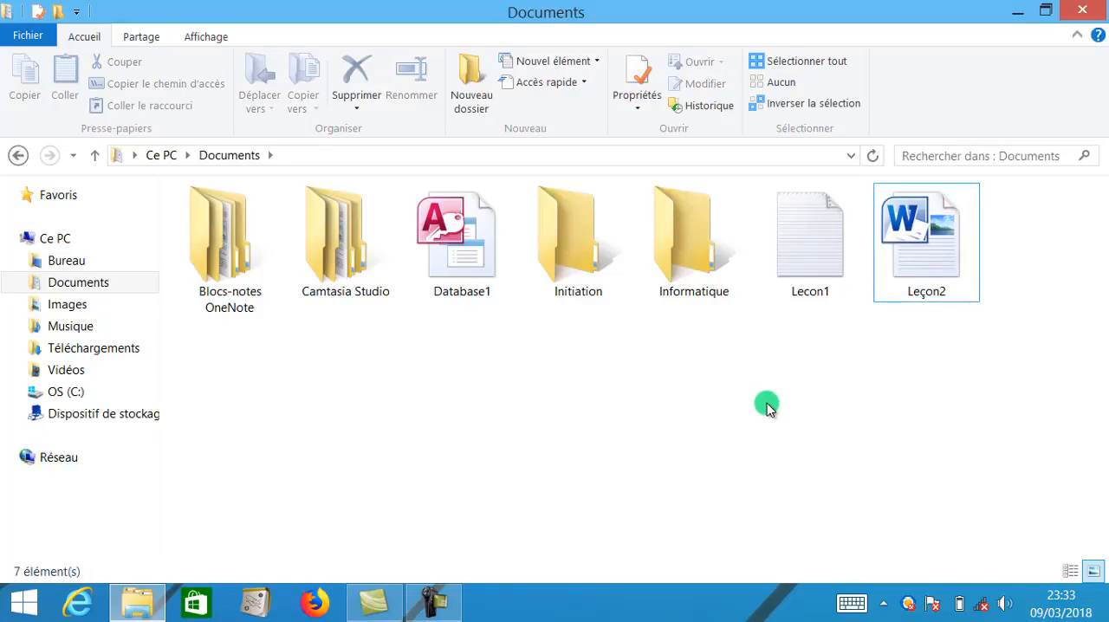
# - Create a new Microsoft Excel worksheet file named "Resumé du Cours" in the Documents folder
pyautogui.rightClick(559, 381)
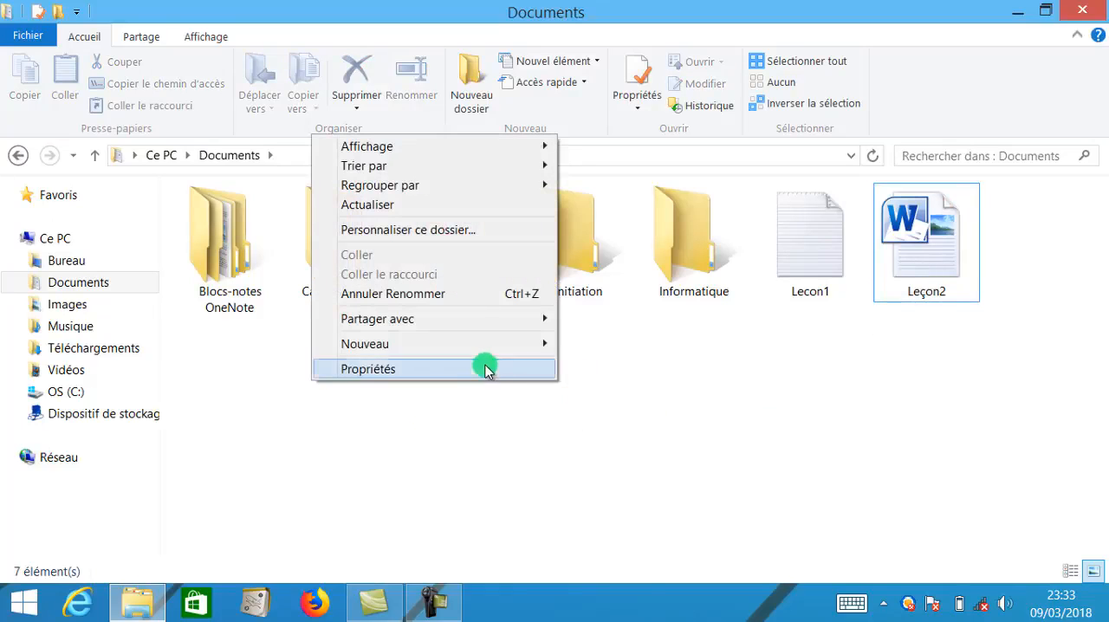
pyautogui.moveTo(481, 345)
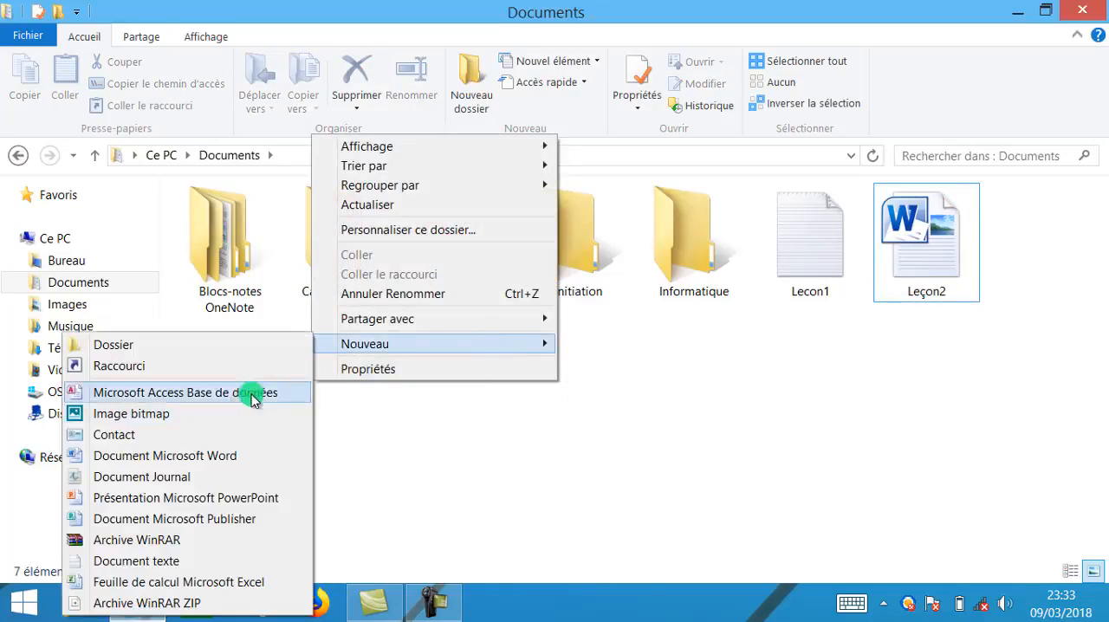
pyautogui.click(176, 583)
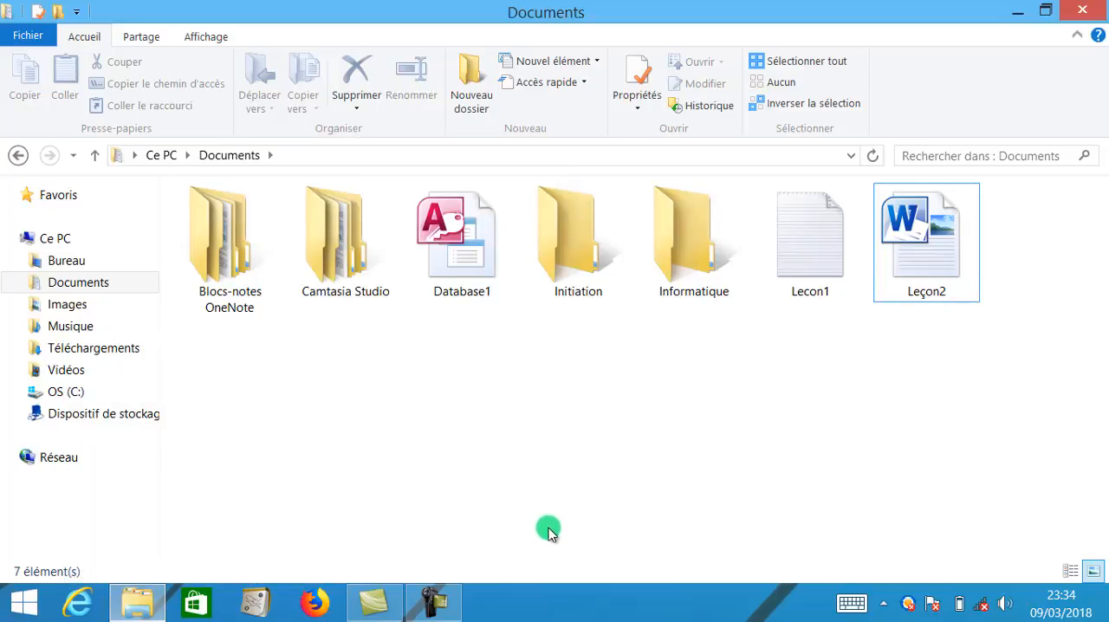
pyautogui.write('Résumé du Cours')
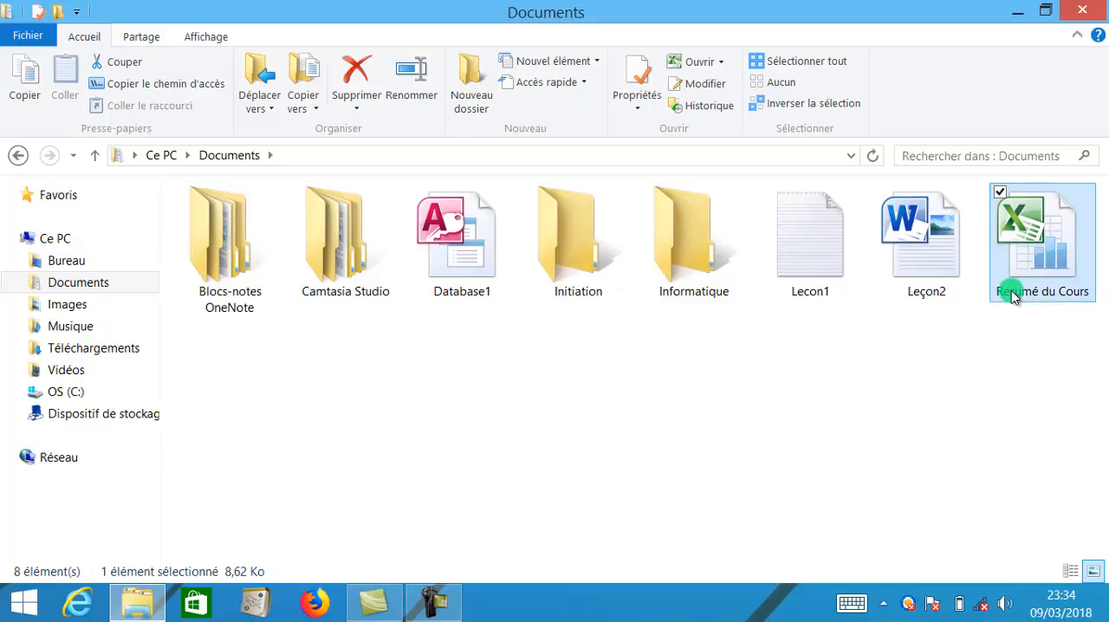
pyautogui.click(939, 392)
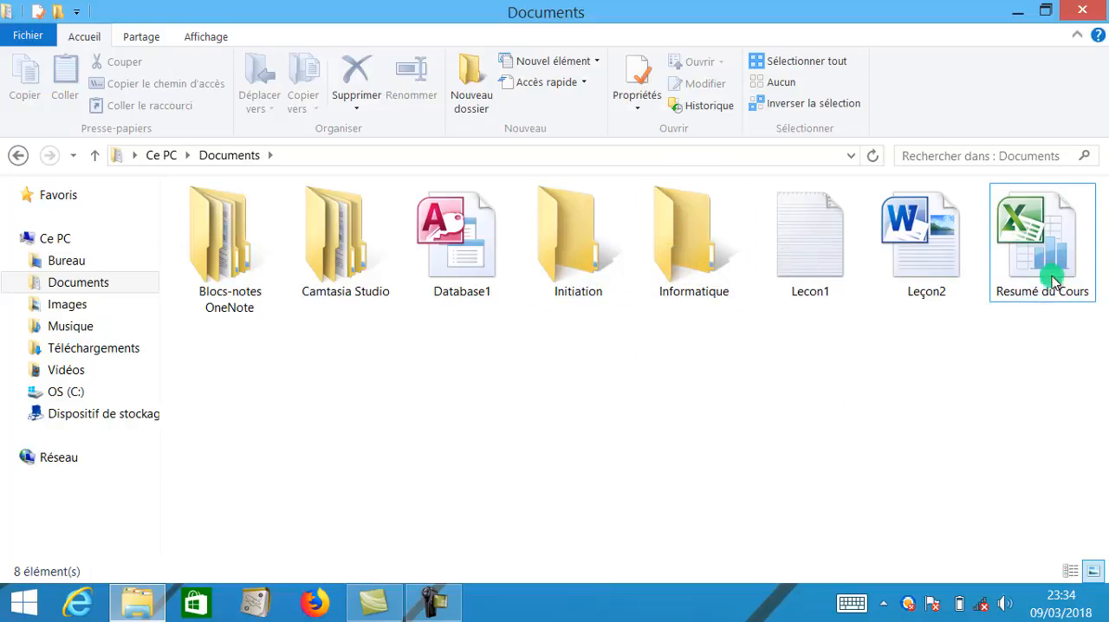
# - Copy the "Resumé du Cours" Excel file and paste it into both the Informatique and Initiation folders
pyautogui.rightClick(1037, 246)
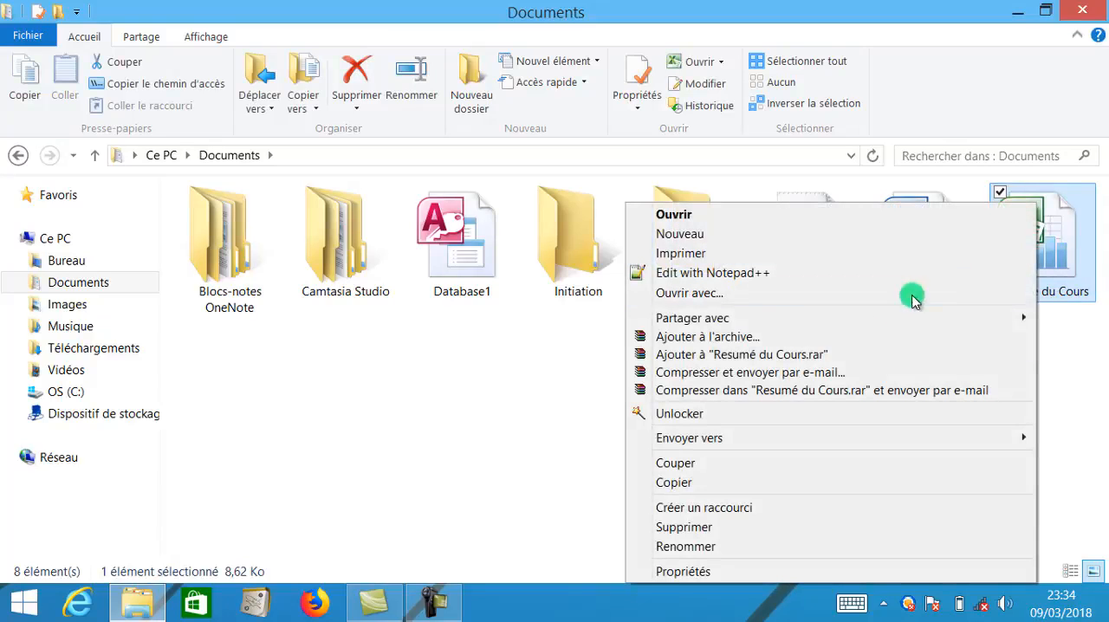
pyautogui.click(777, 484)
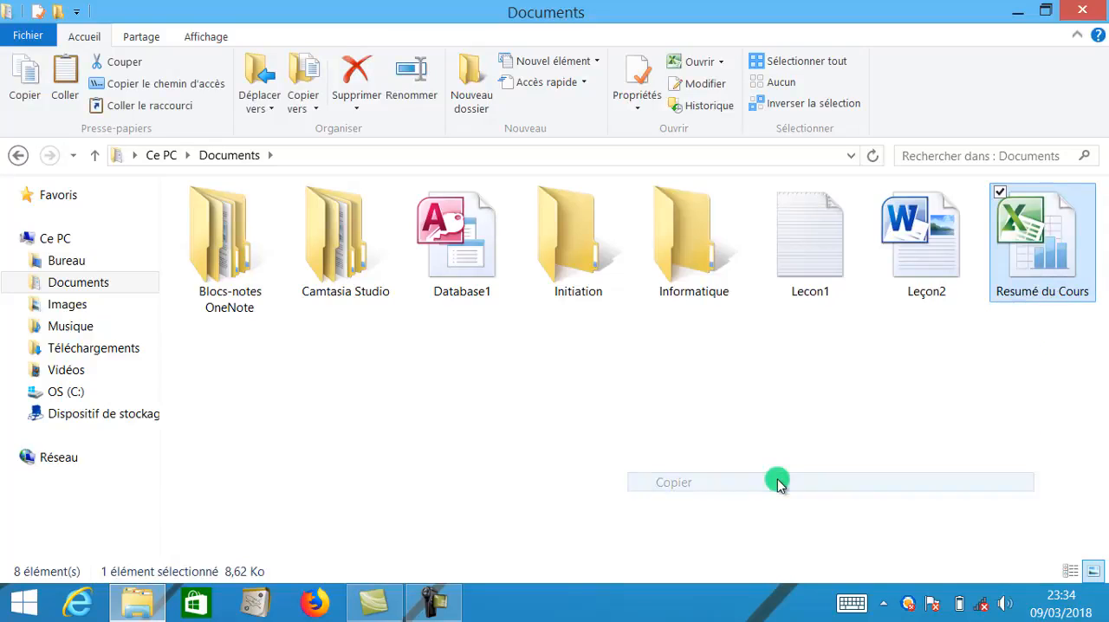
pyautogui.click(713, 315)
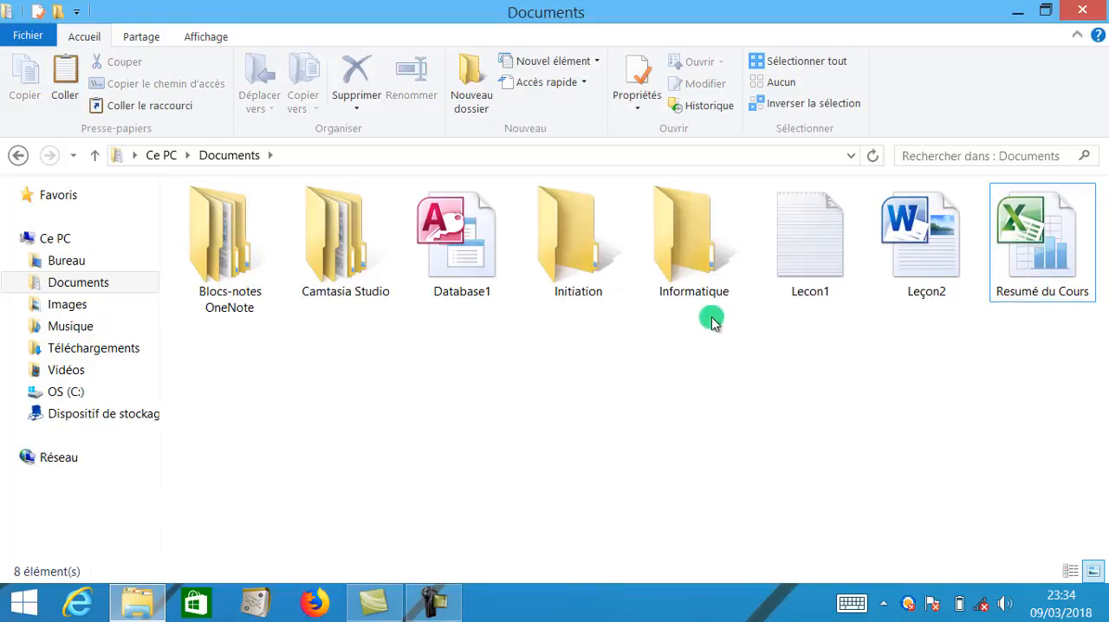
pyautogui.rightClick(676, 234)
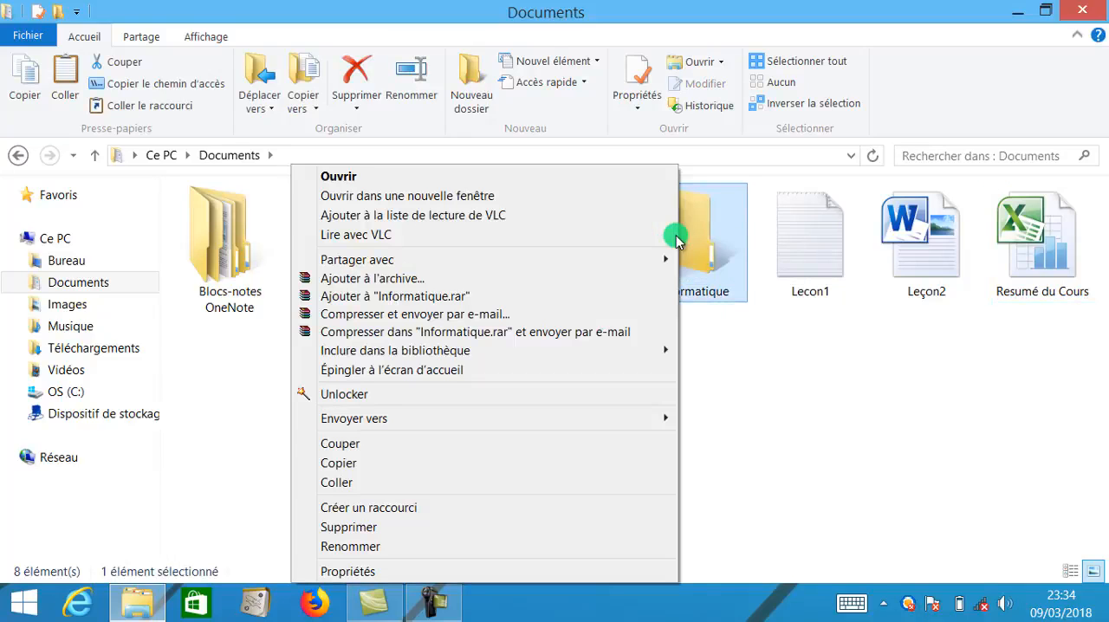
pyautogui.click(500, 482)
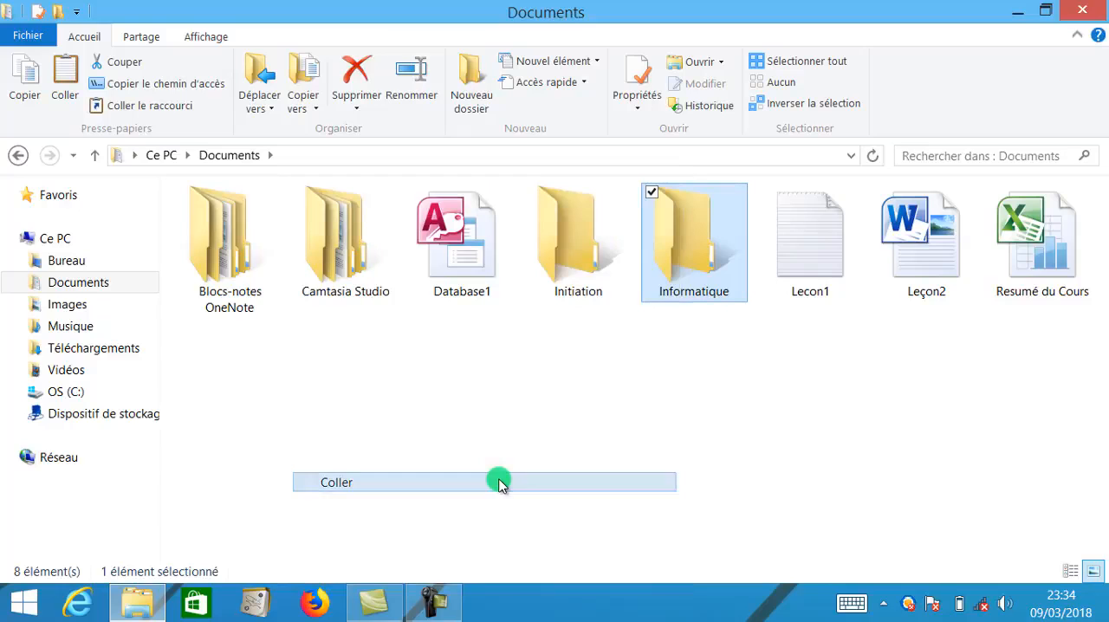
pyautogui.rightClick(563, 249)
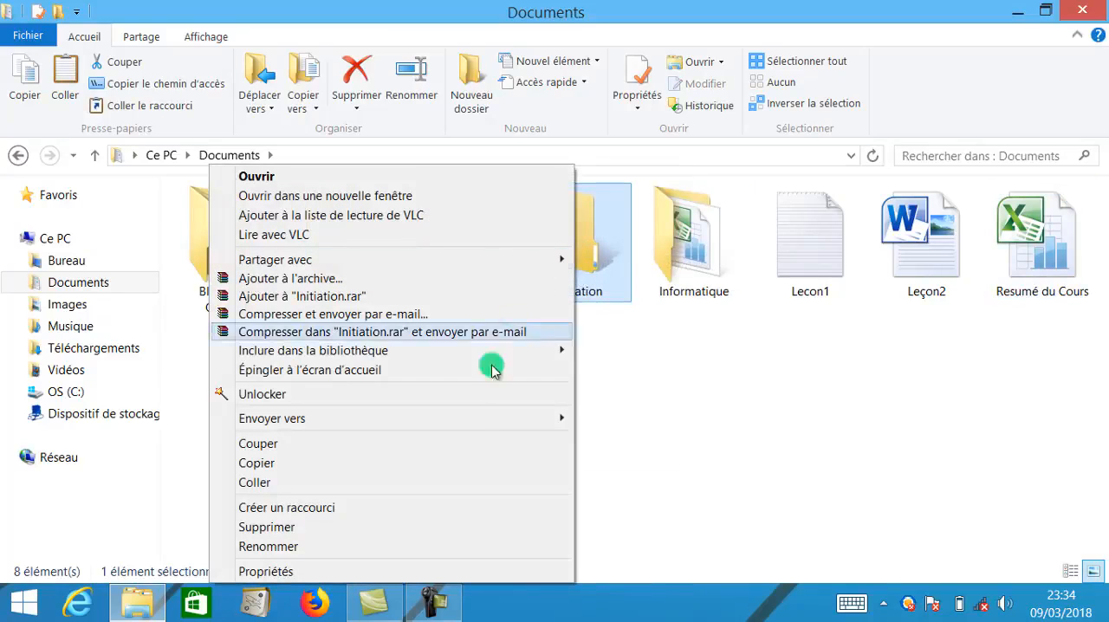
pyautogui.click(454, 482)
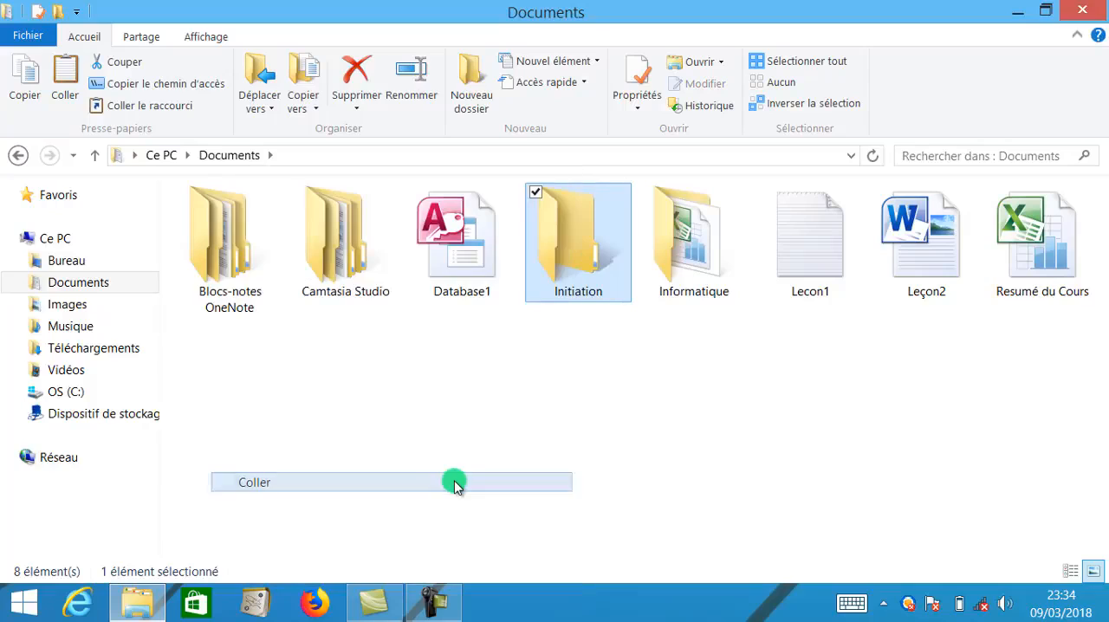
# - Check the contents of the Initiation and Informatique folders, returning to Documents after each
pyautogui.doubleClick(598, 292)
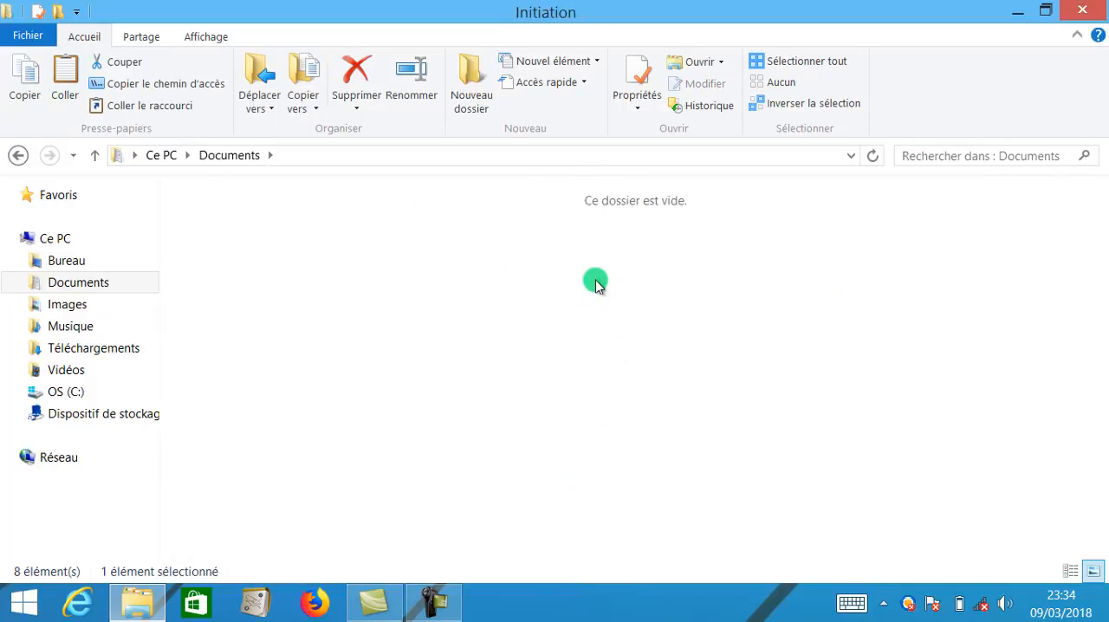
pyautogui.click(227, 156)
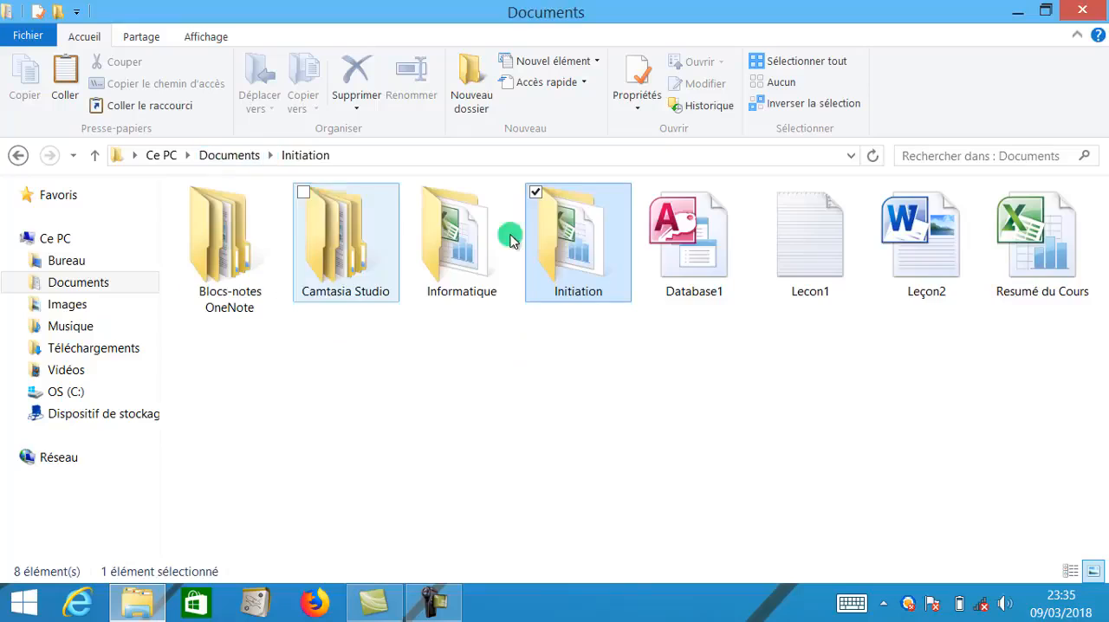
pyautogui.doubleClick(447, 258)
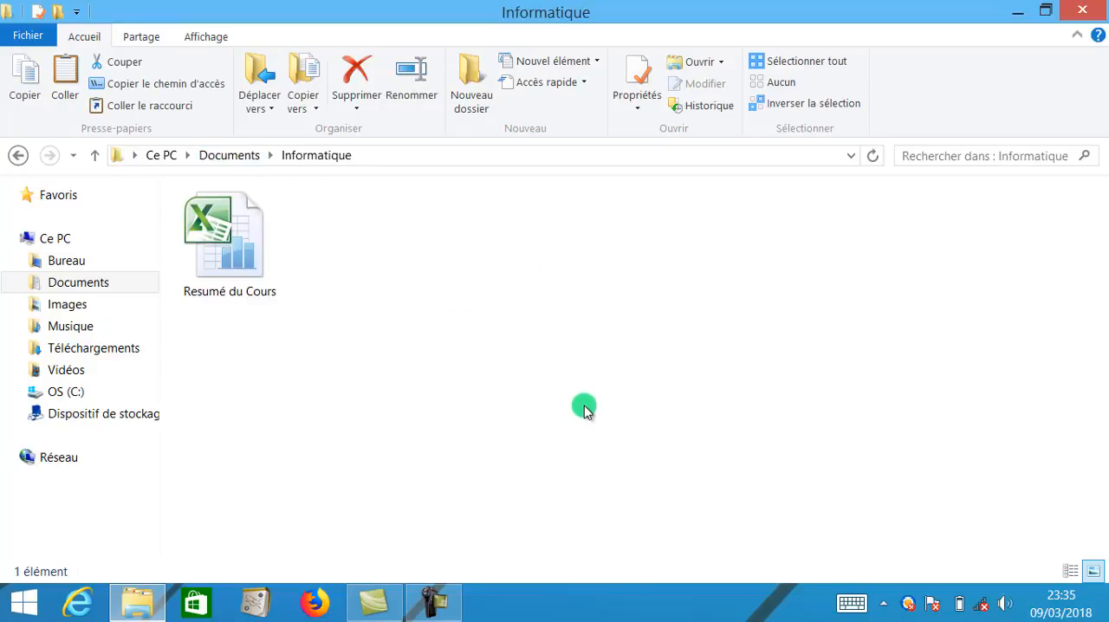
pyautogui.click(251, 154)
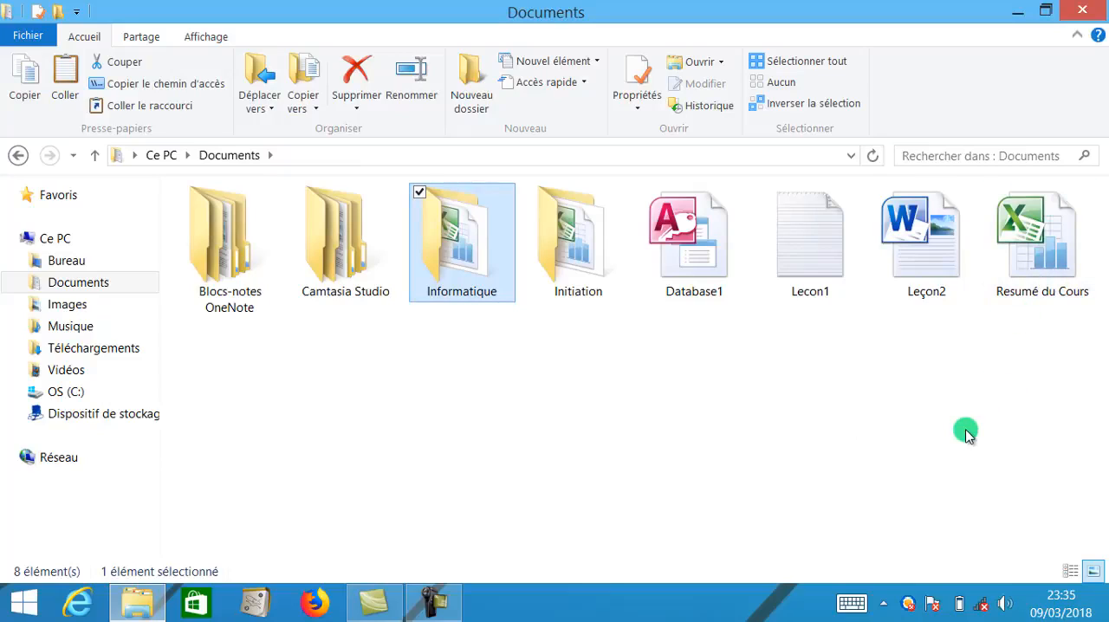
# - Move the Lecon1 text file from Documents into the Informatique folder
pyautogui.click(649, 368)
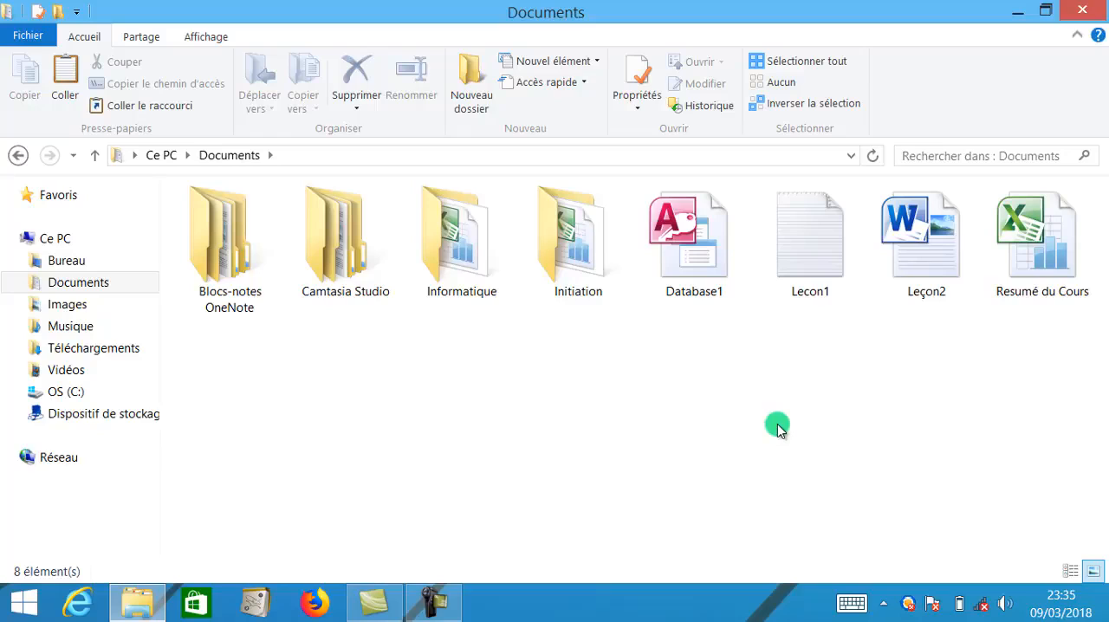
pyautogui.click(804, 232)
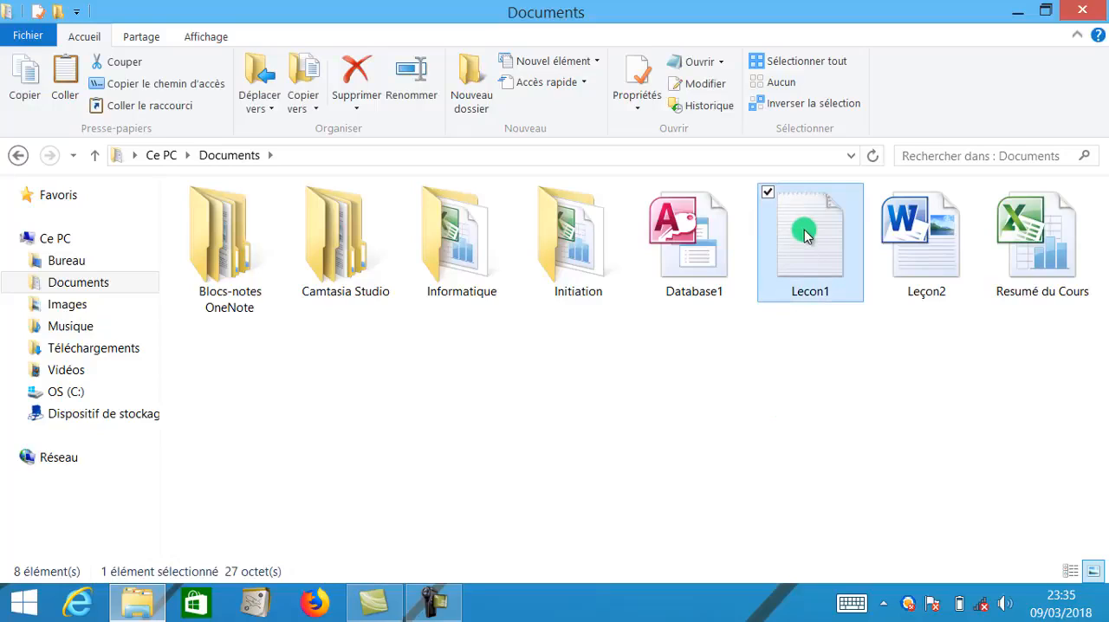
pyautogui.moveTo(804, 232); pyautogui.dragTo(487, 287)
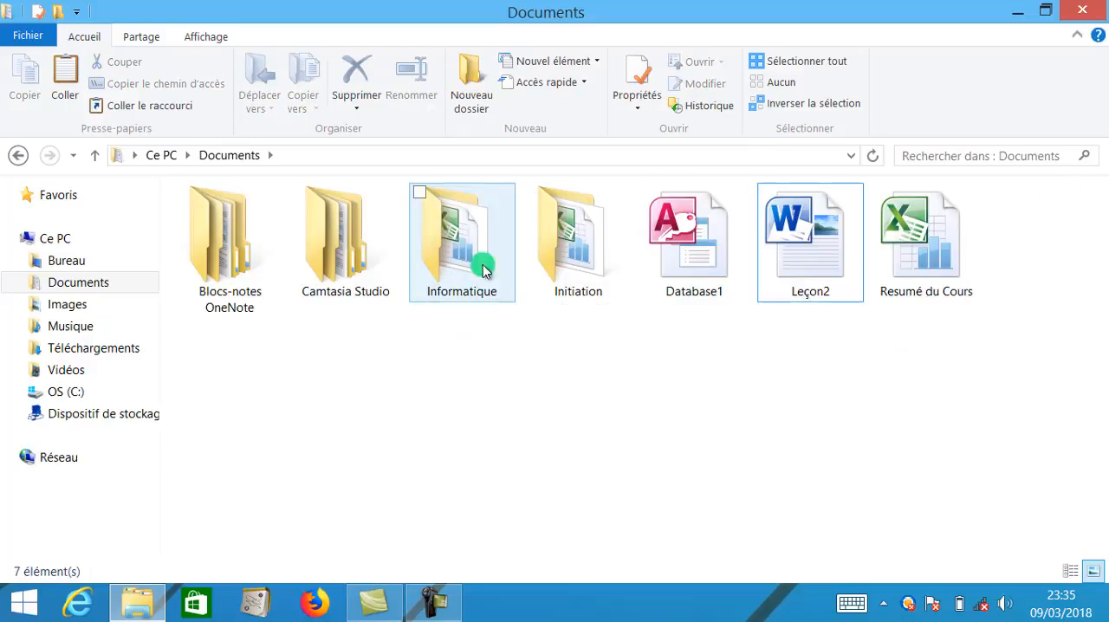
pyautogui.moveTo(460, 286)
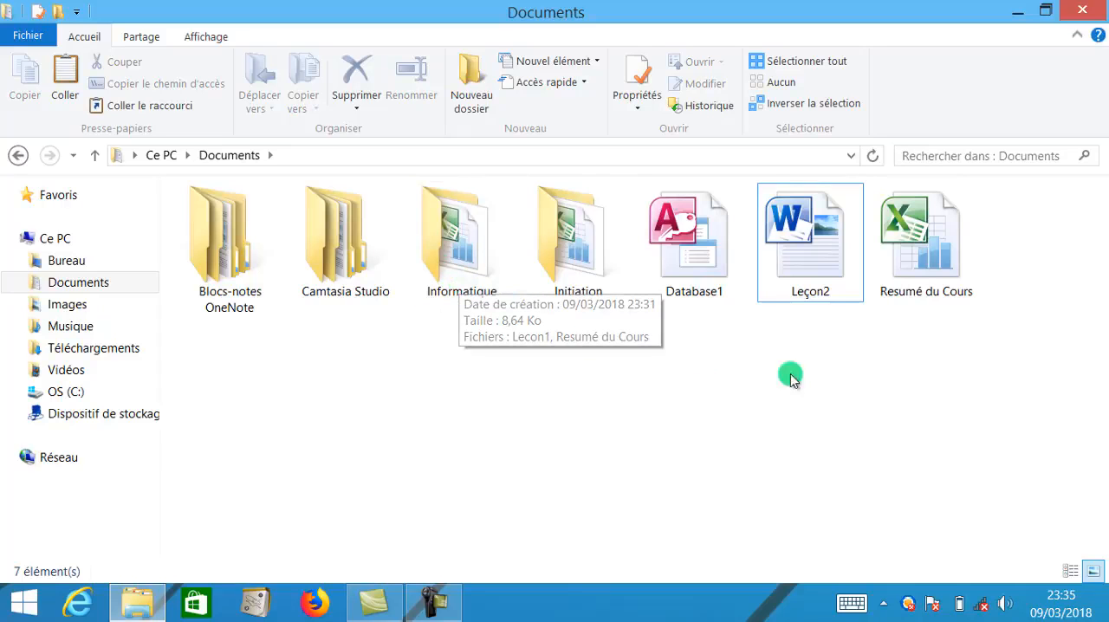
# - Cut the Presentation_CAMES PDF from the desktop and paste it into the Documents folder
pyautogui.click(1019, 10)
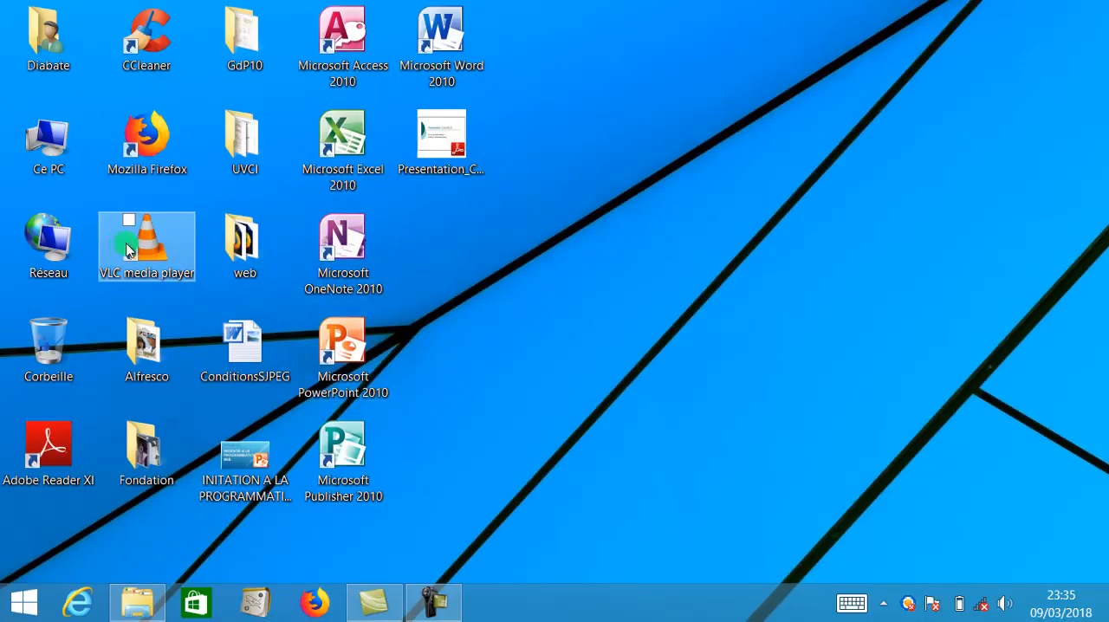
pyautogui.click(462, 173)
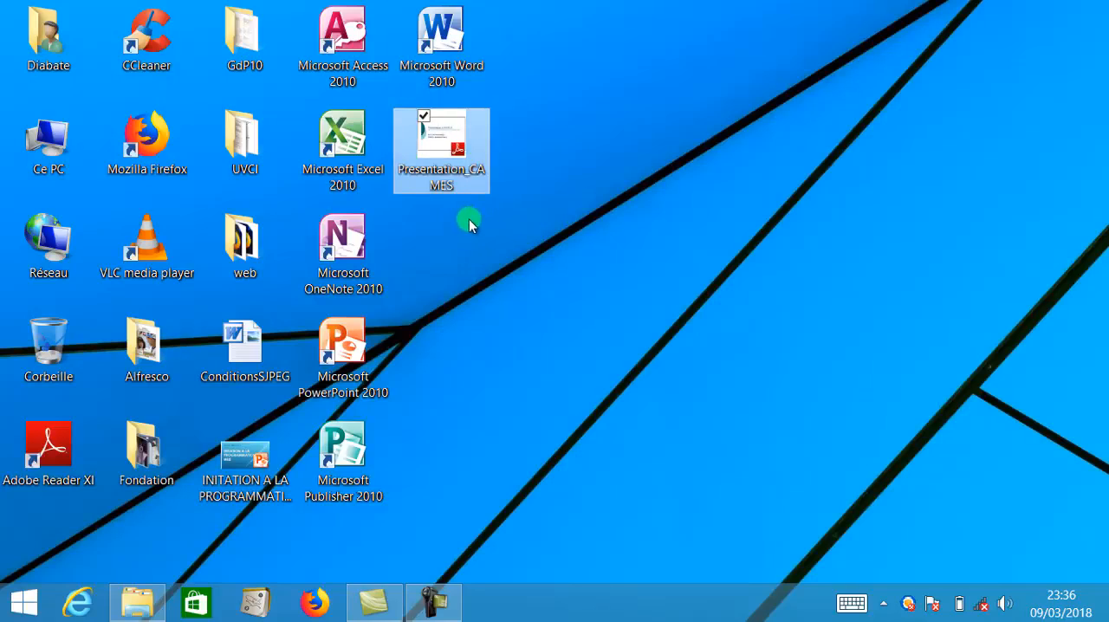
pyautogui.moveTo(439, 162)
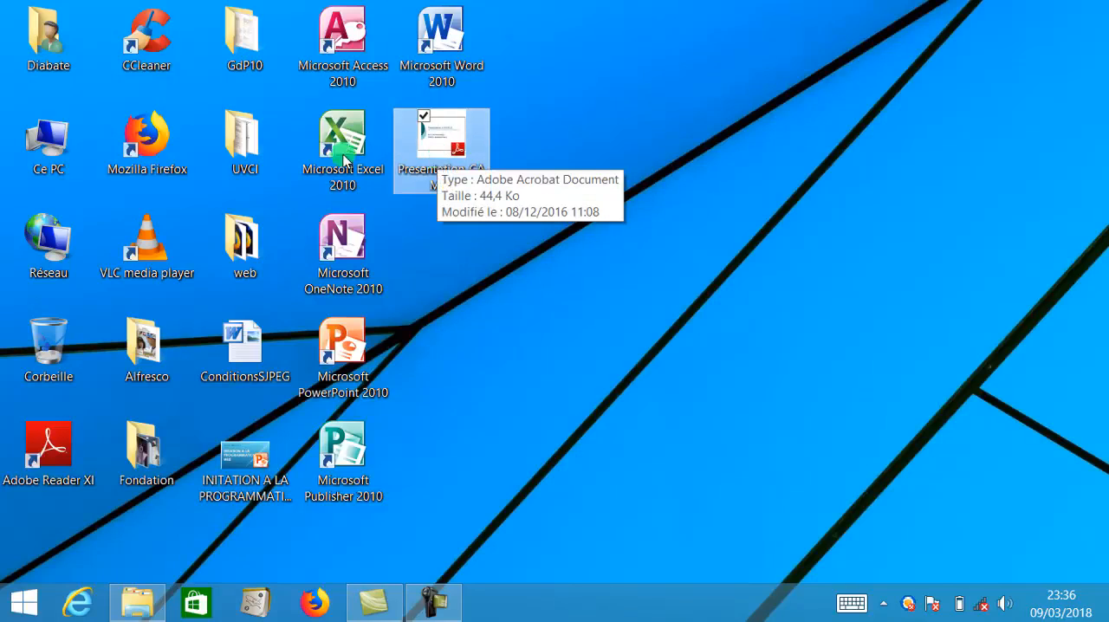
pyautogui.rightClick(439, 156)
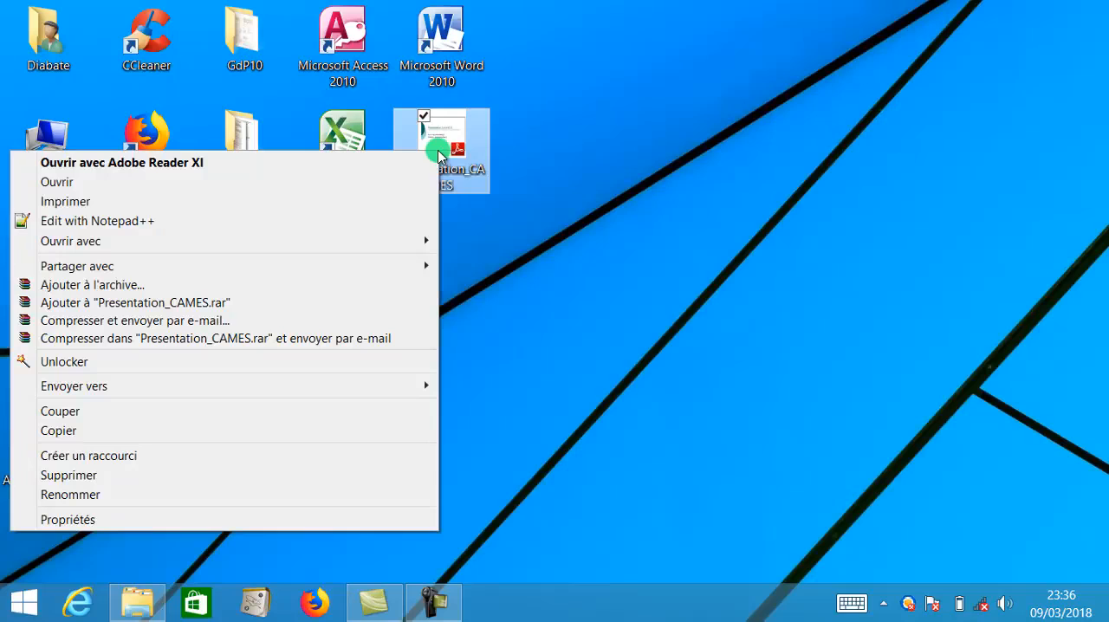
pyautogui.click(211, 419)
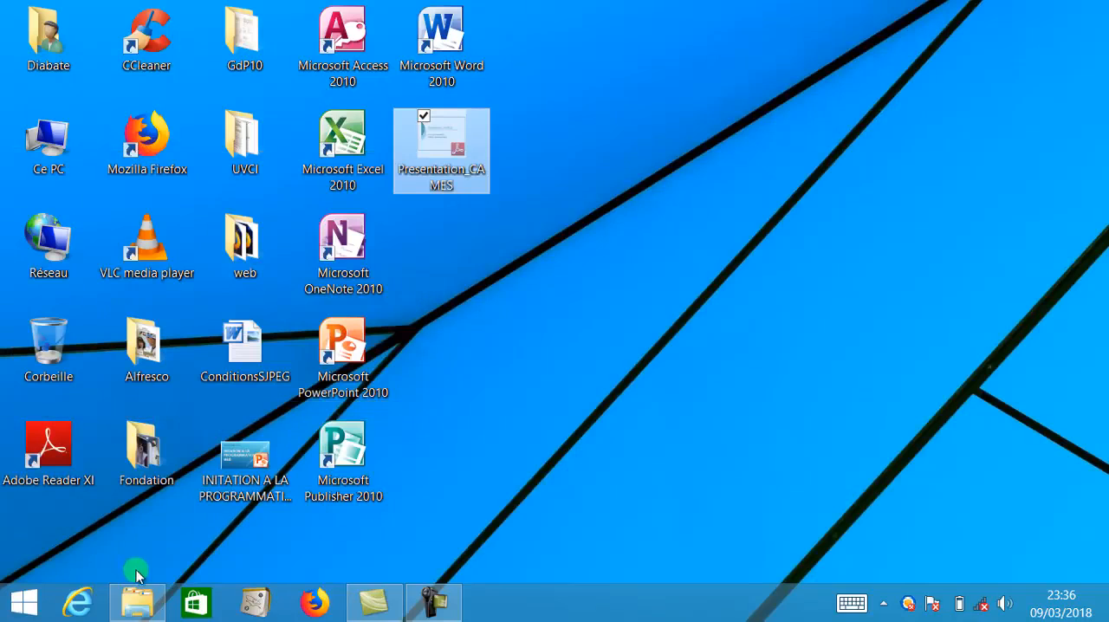
pyautogui.hotkey('alt', 'Tab')
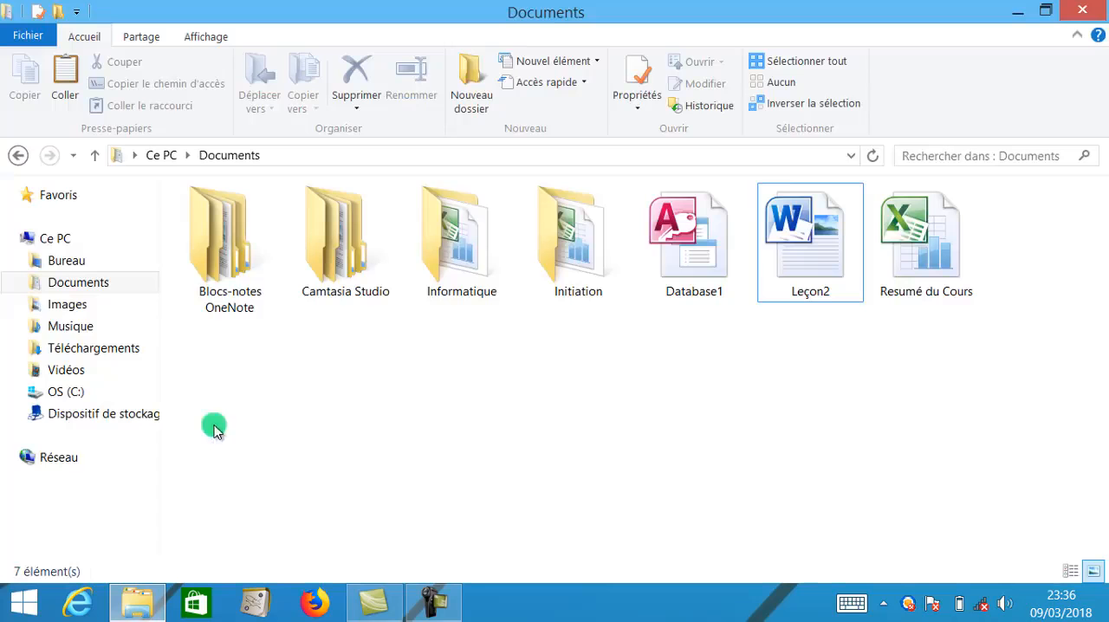
pyautogui.rightClick(788, 387)
pyautogui.click(637, 253)
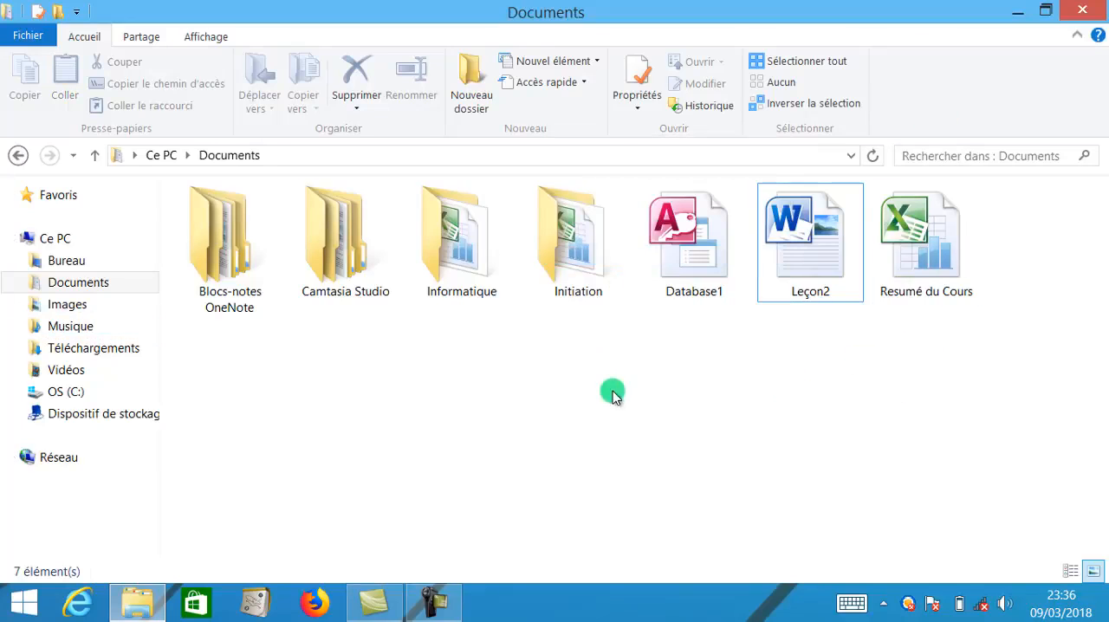
pyautogui.click(1023, 12)
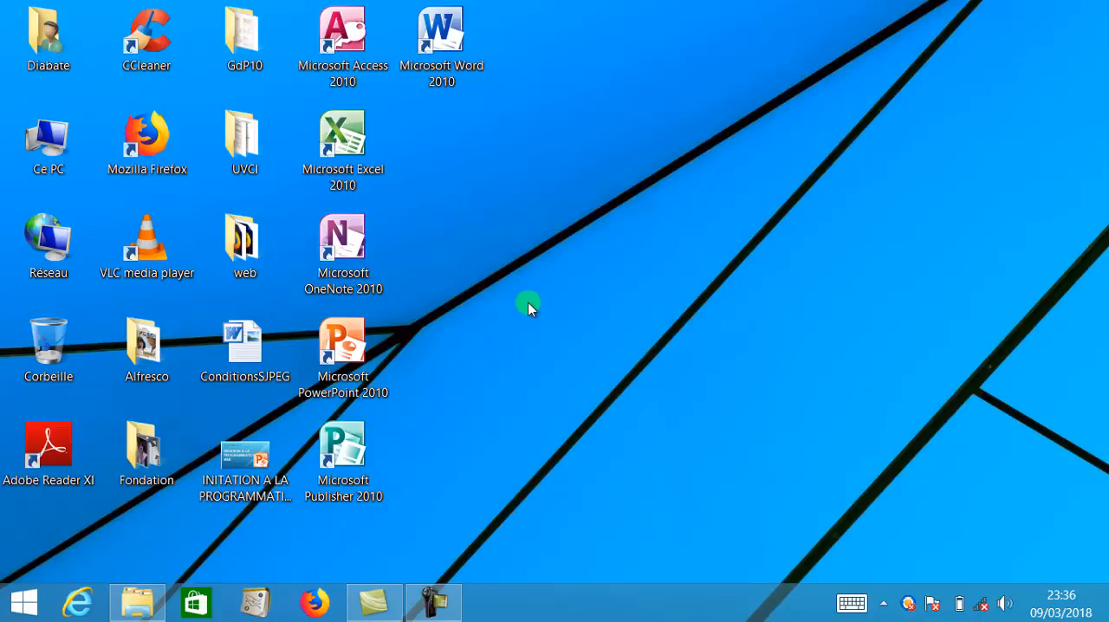
# - Send the Presentation_CAMES PDF in Documents to the desktop as a shortcut
pyautogui.click(137, 602)
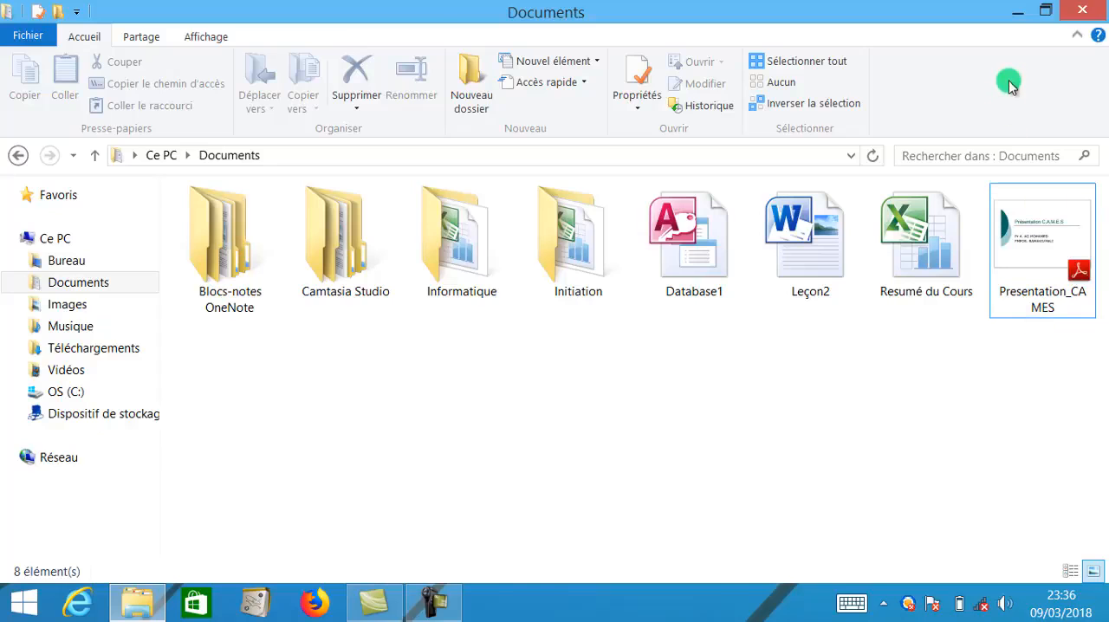
pyautogui.click(1018, 11)
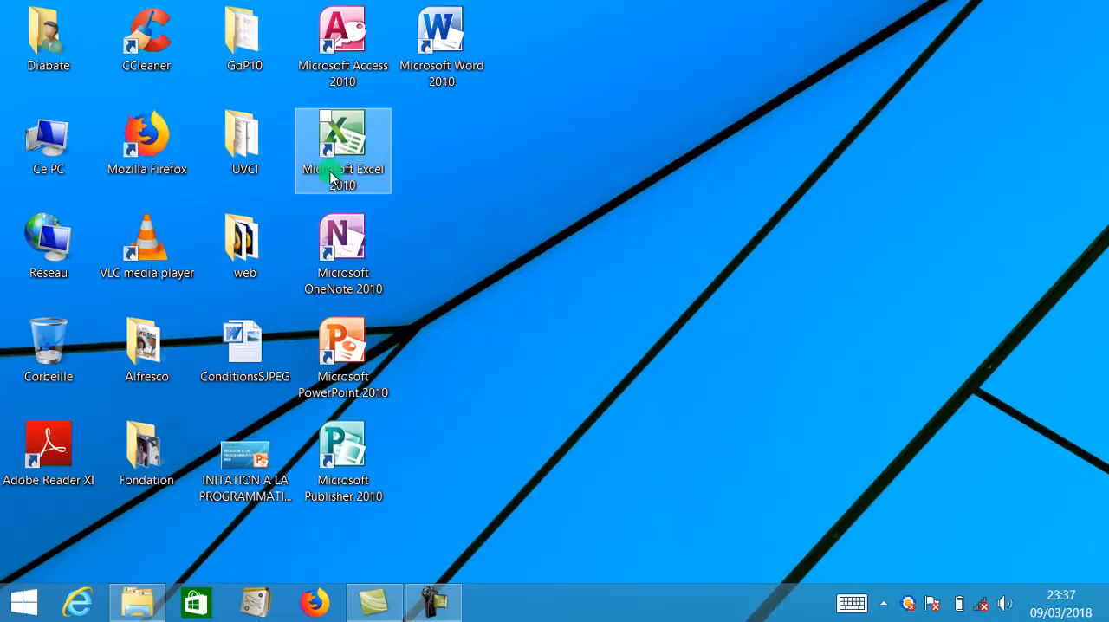
pyautogui.click(137, 602)
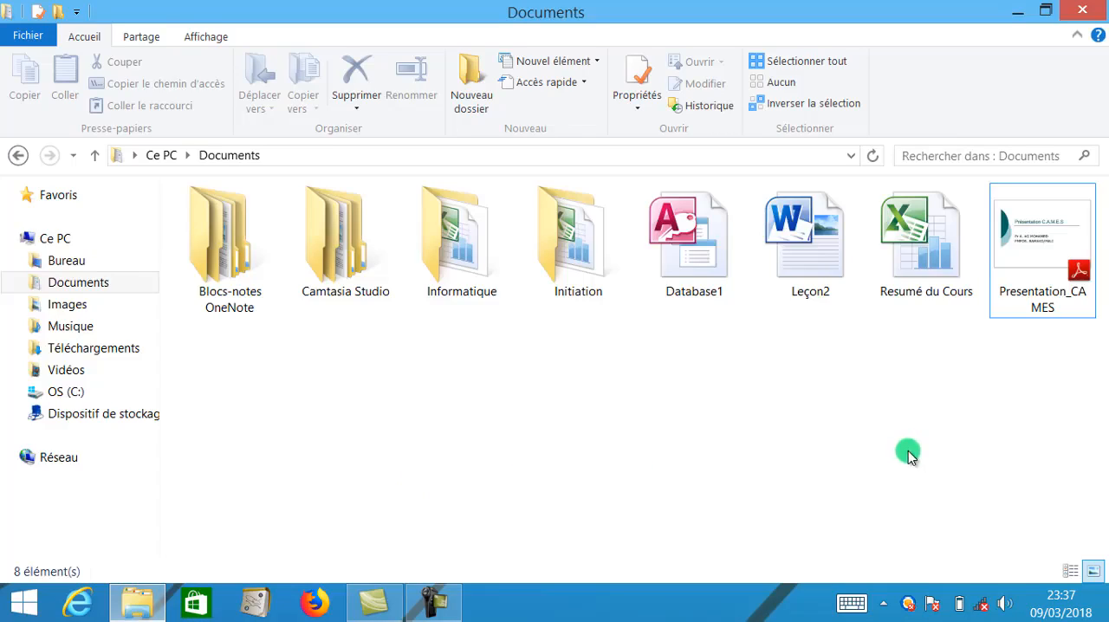
pyautogui.rightClick(1012, 251)
pyautogui.moveTo(832, 439)
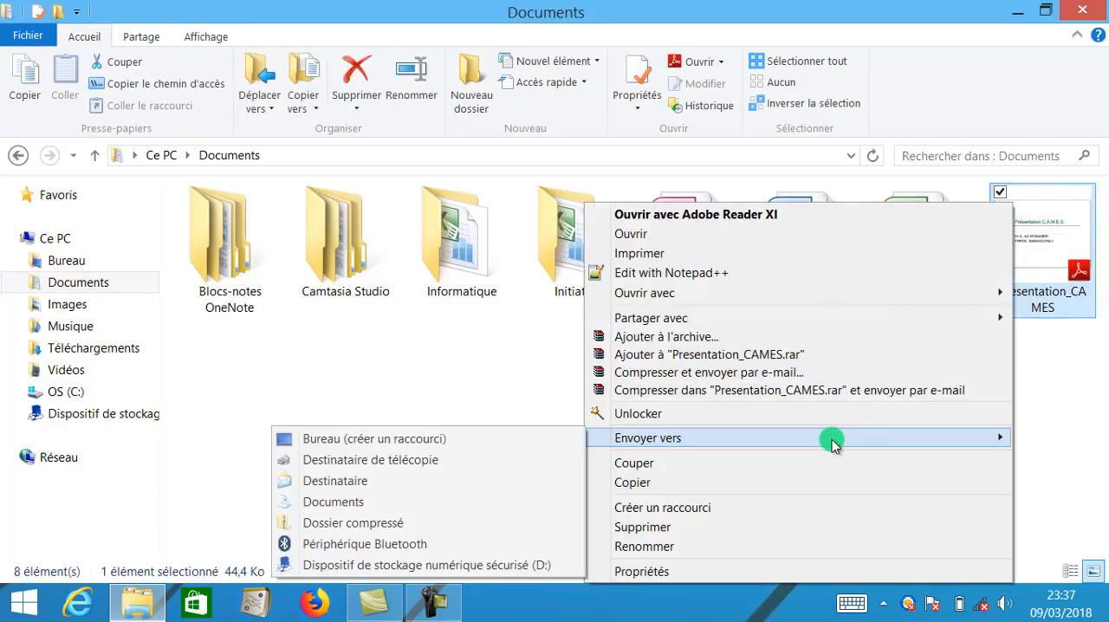
pyautogui.click(511, 436)
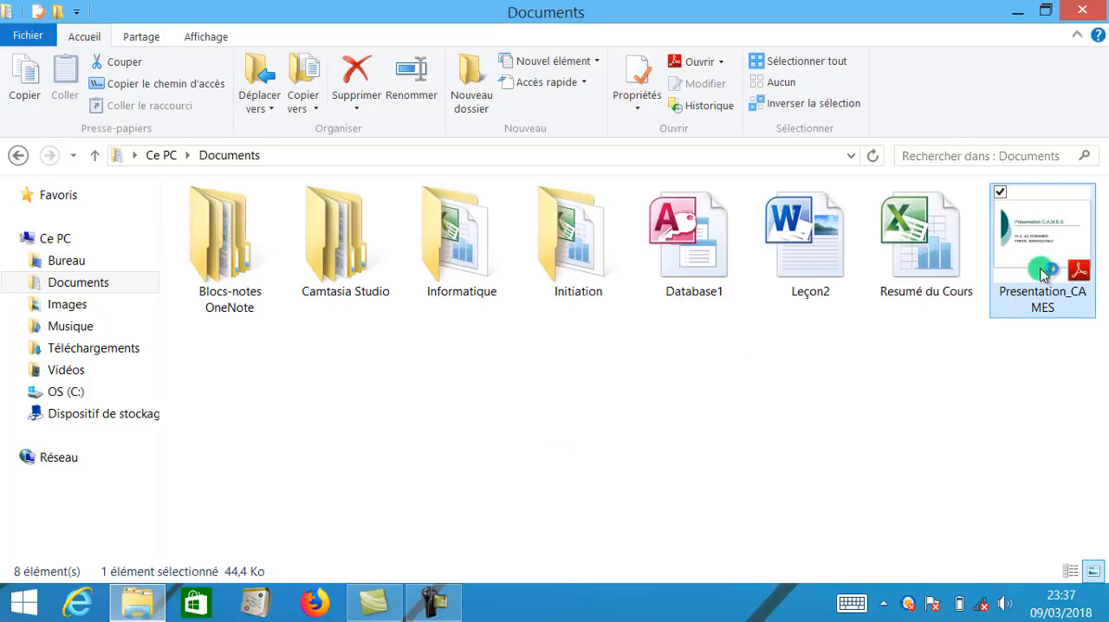
# - Test the Presentation_CAMES desktop shortcut by opening the PDF with it, and close Adobe Reader
pyautogui.click(1012, 11)
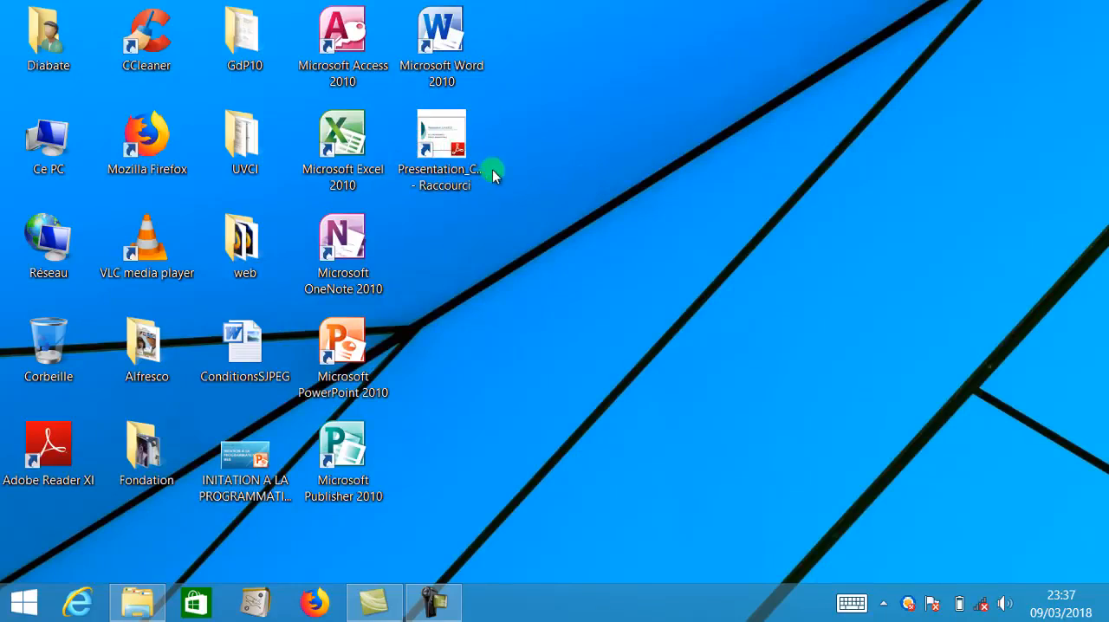
pyautogui.click(460, 161)
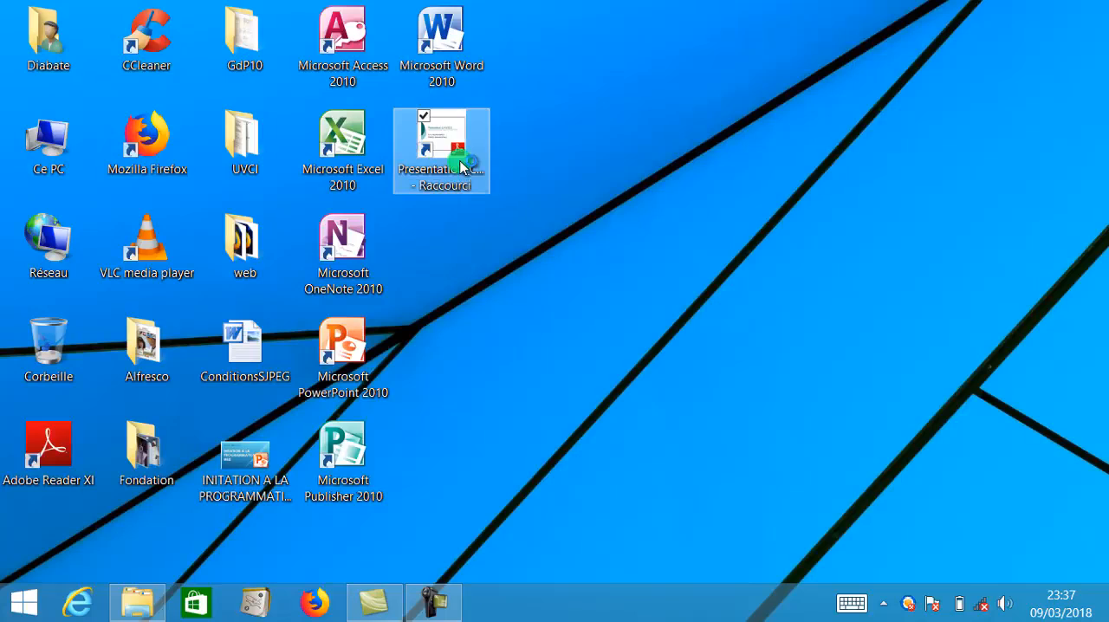
pyautogui.doubleClick(460, 161)
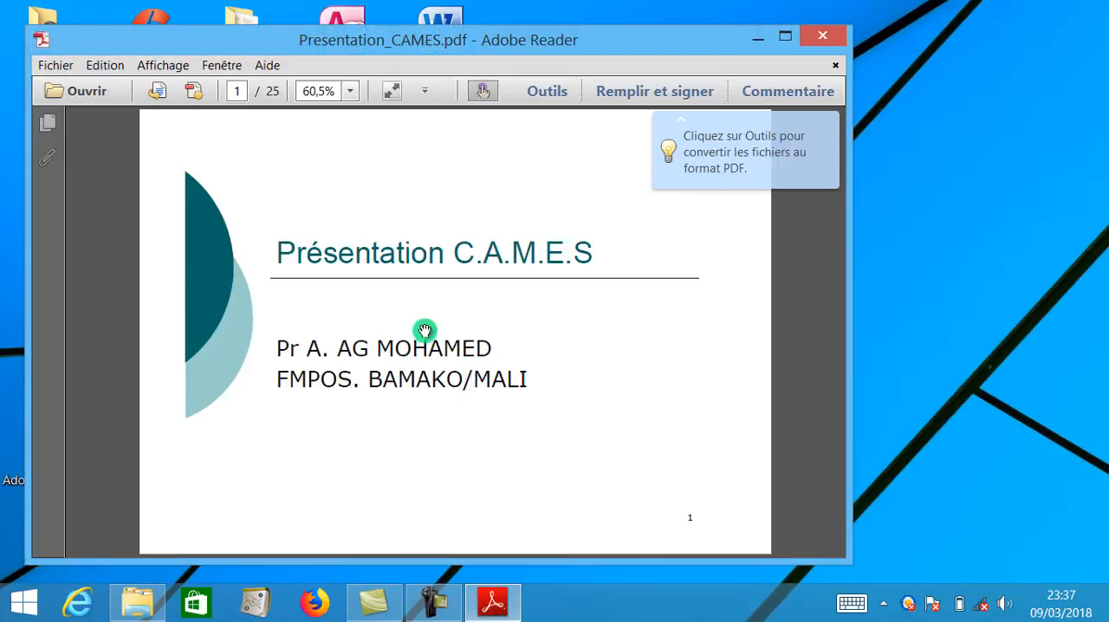
pyautogui.click(830, 40)
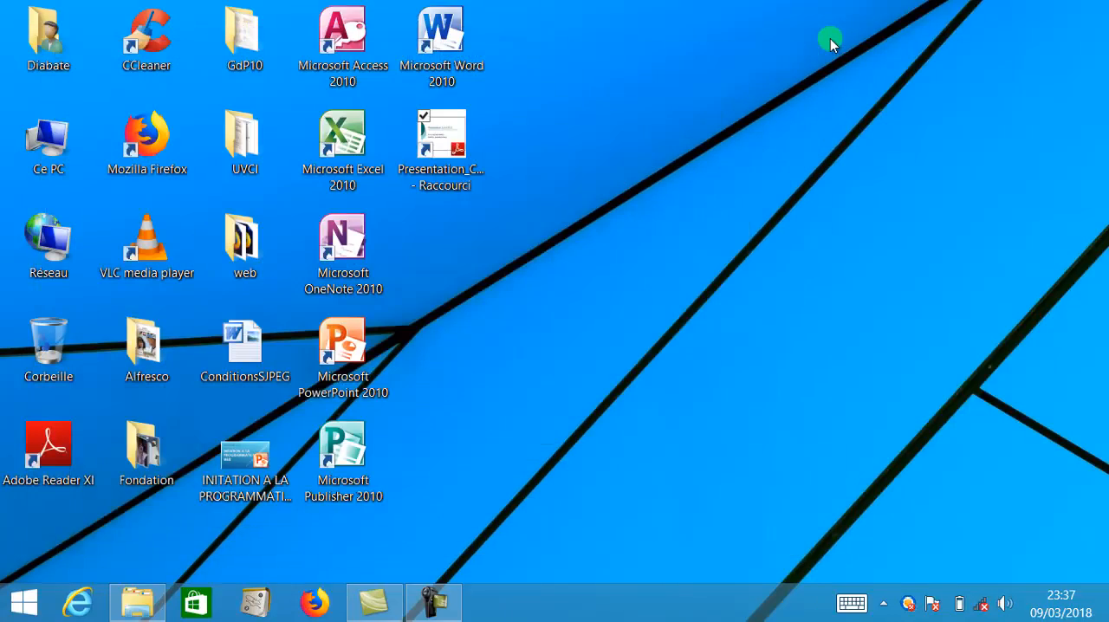